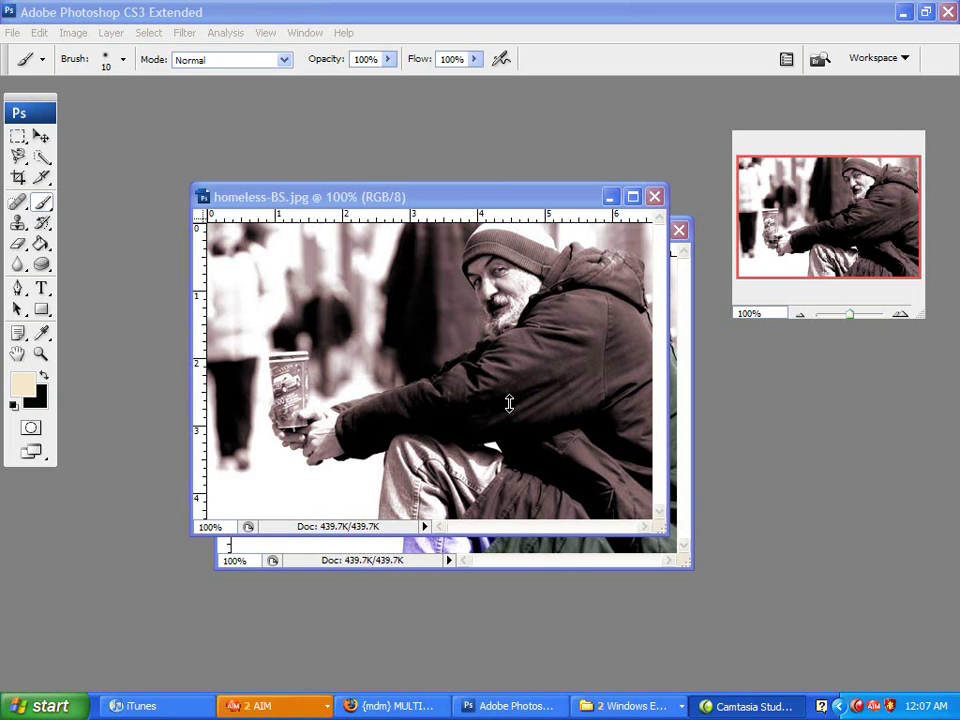
Bring the sepia homeless-BS.jpg window in front of the colour version and maximise it
left_click(690, 357)
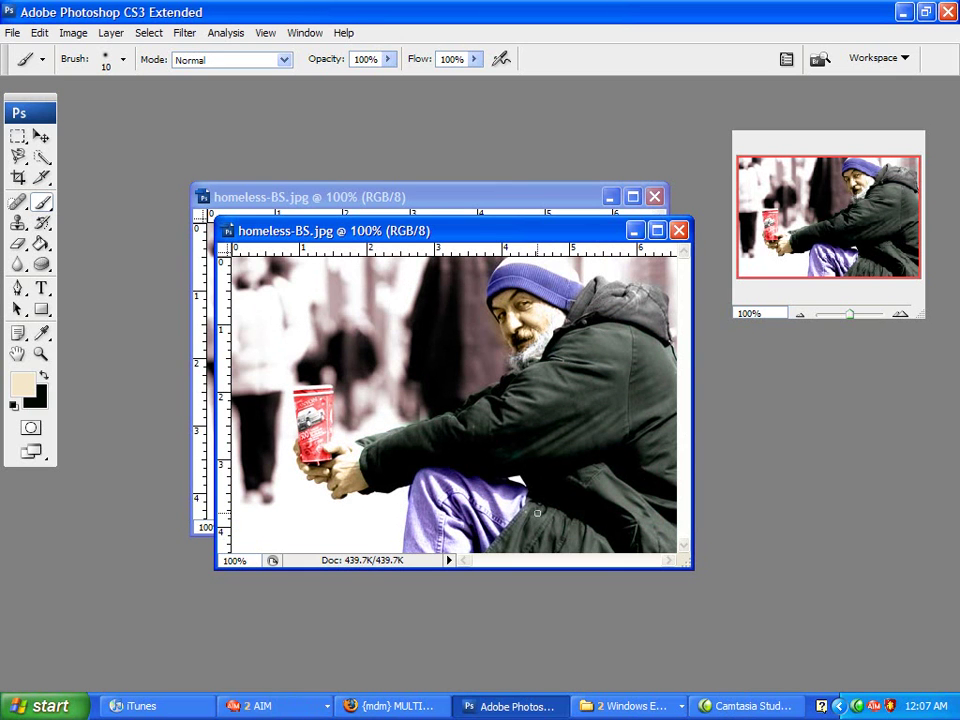
double_click(518, 198)
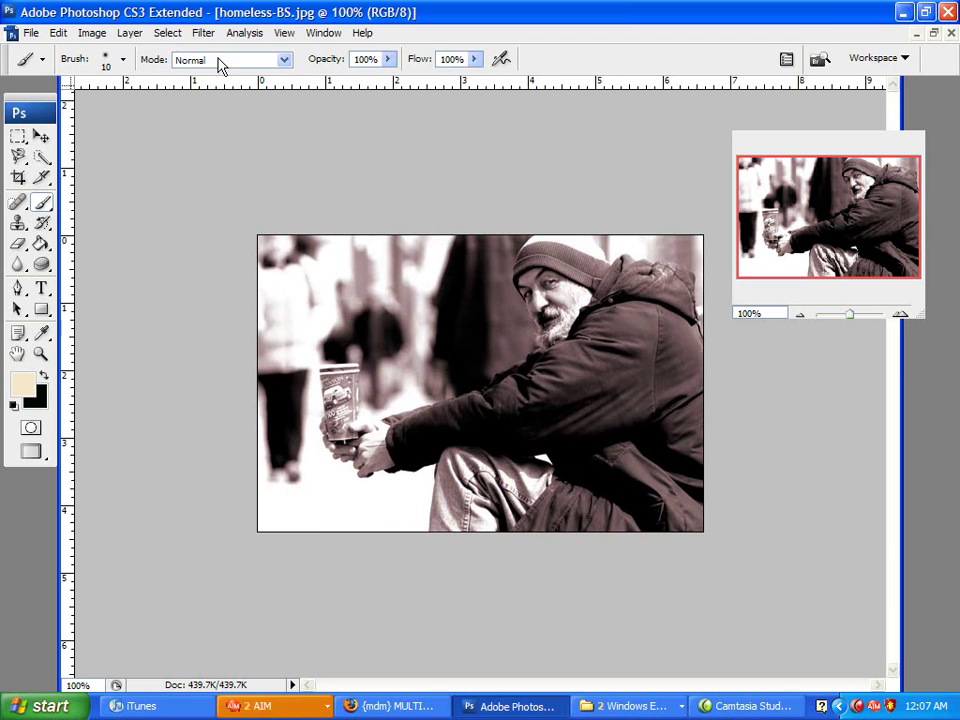
Add a new empty layer named 'Color' using the Color blend mode
left_click(129, 32)
mouse_move(145, 55)
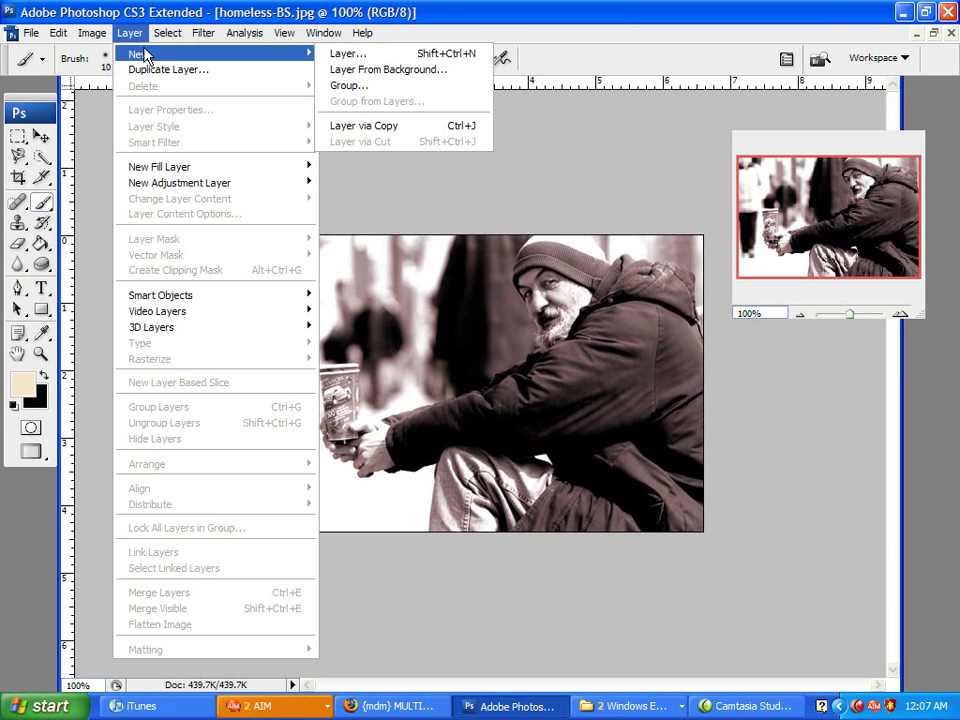
left_click(390, 58)
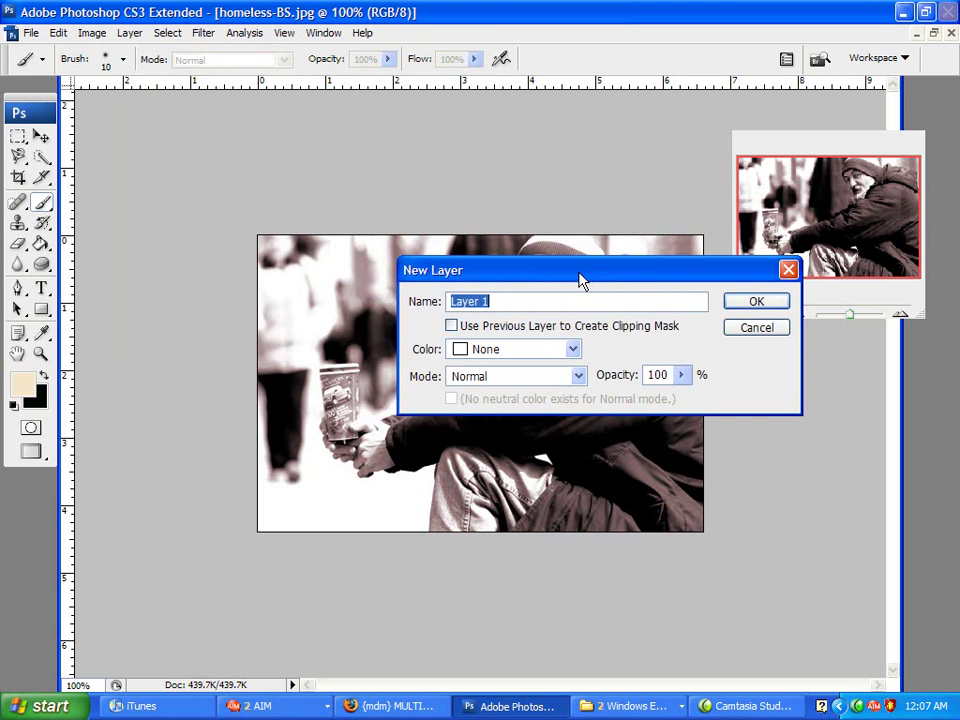
type("Color")
left_click(563, 379)
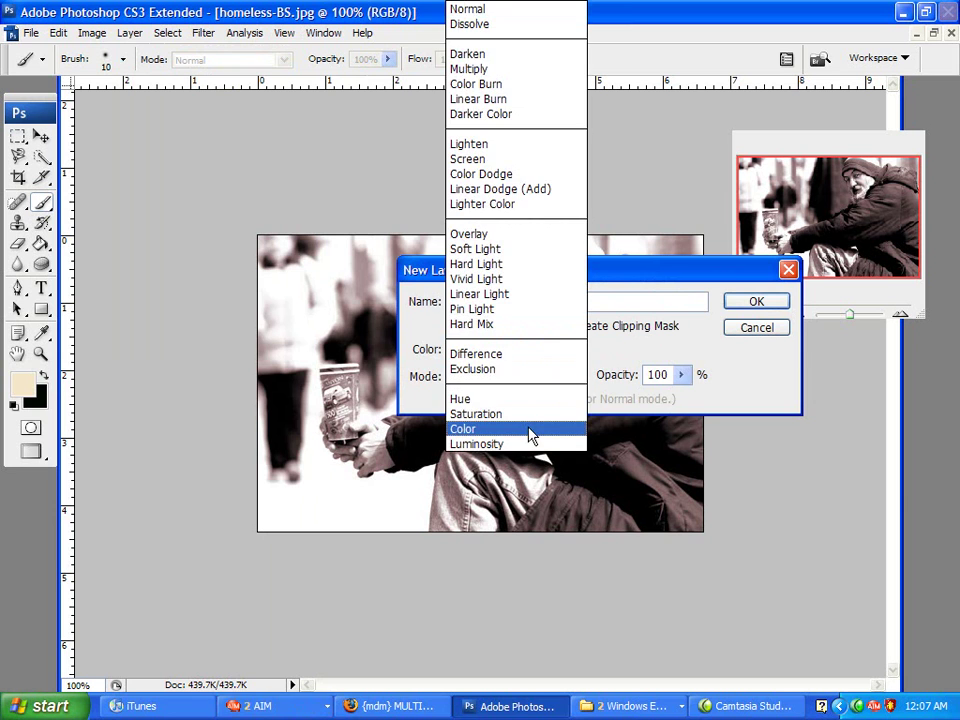
left_click(530, 430)
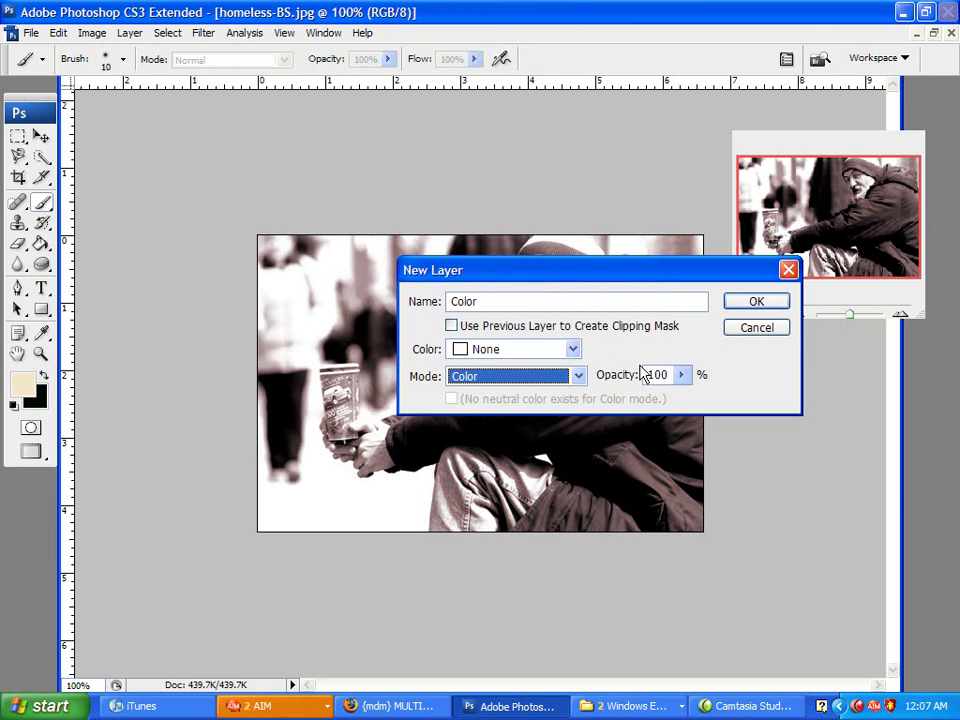
left_click(757, 304)
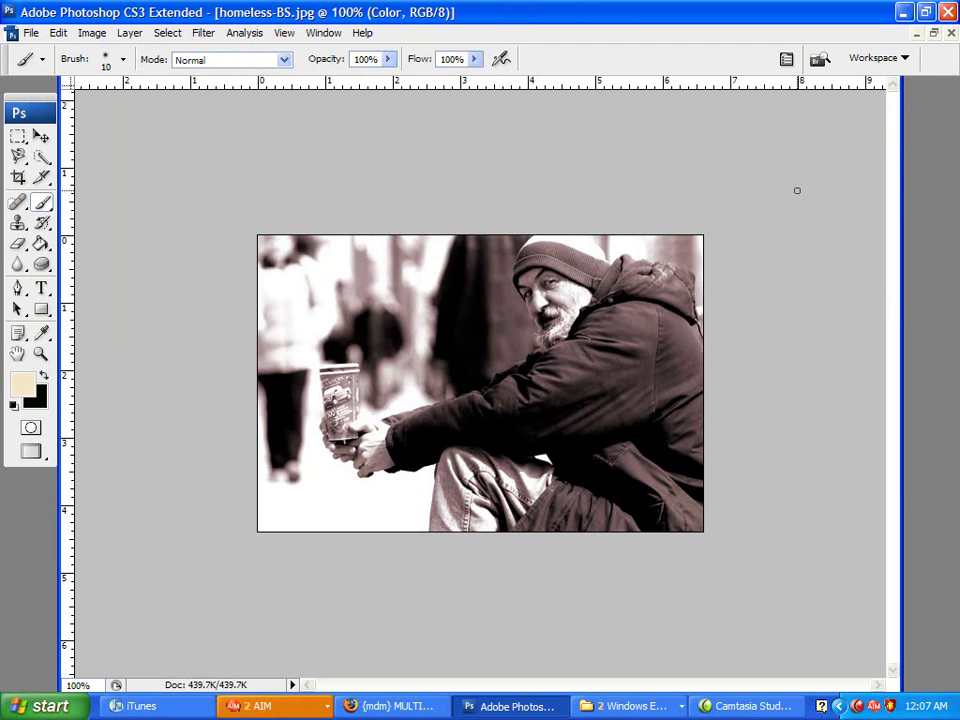
Show the Layers panel from the Window menu, listing Color above Background
left_click(324, 36)
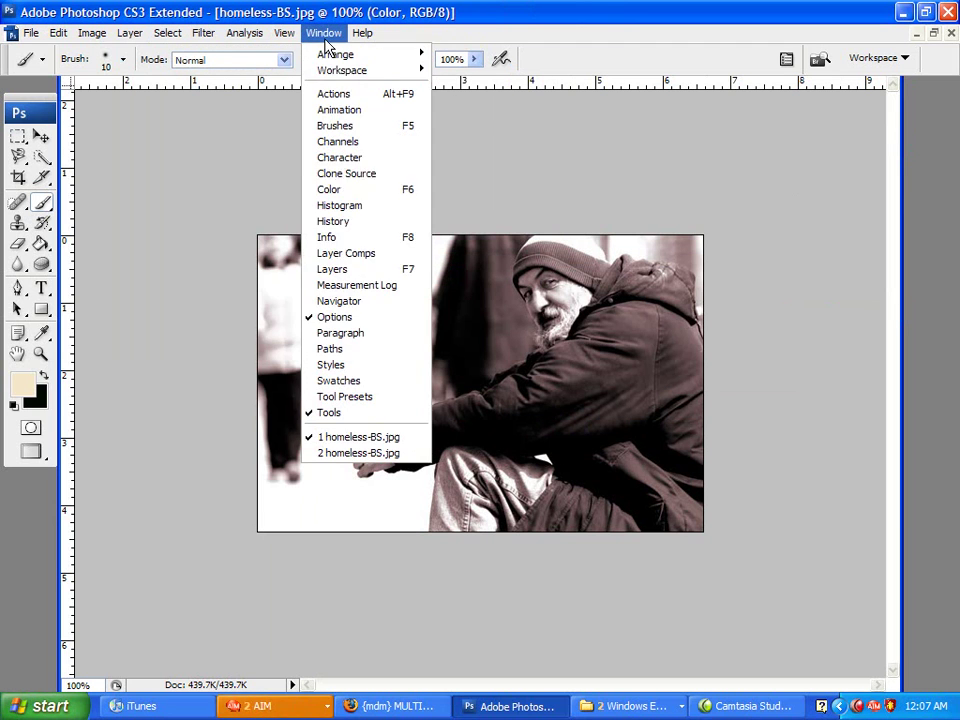
left_click(371, 269)
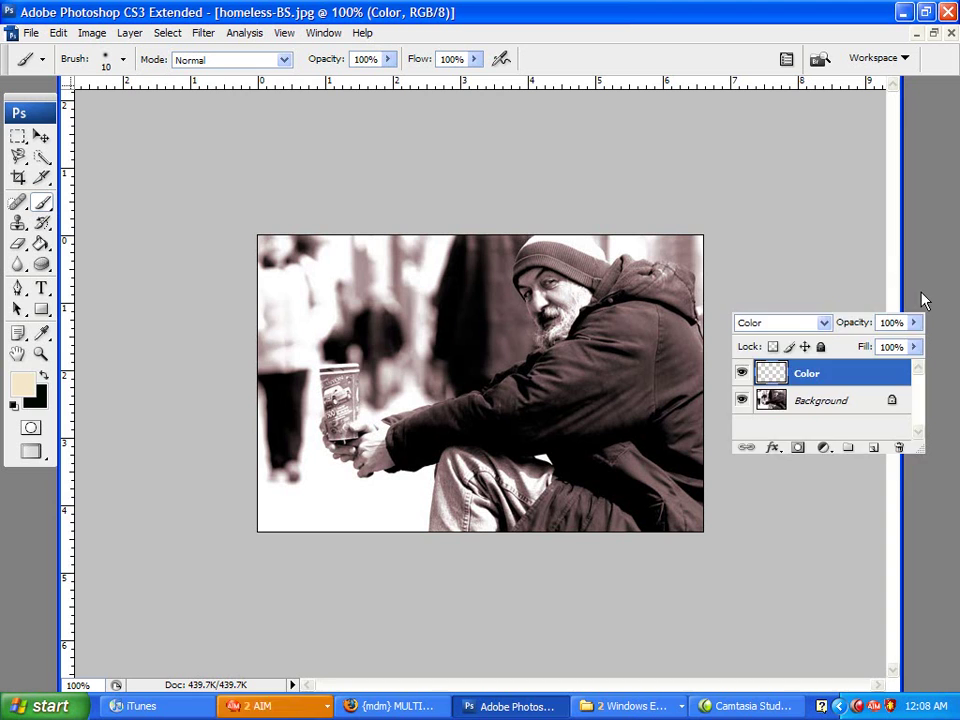
Hide the Layers panel with F7 and choose the soft 45 px brush preset
key("F7")
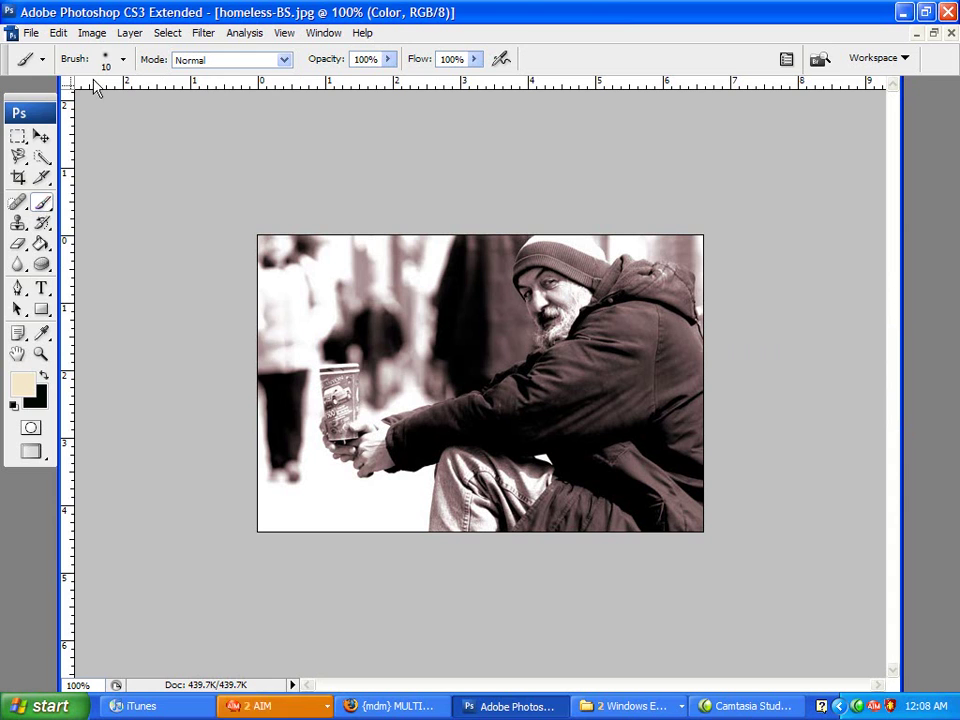
left_click(123, 60)
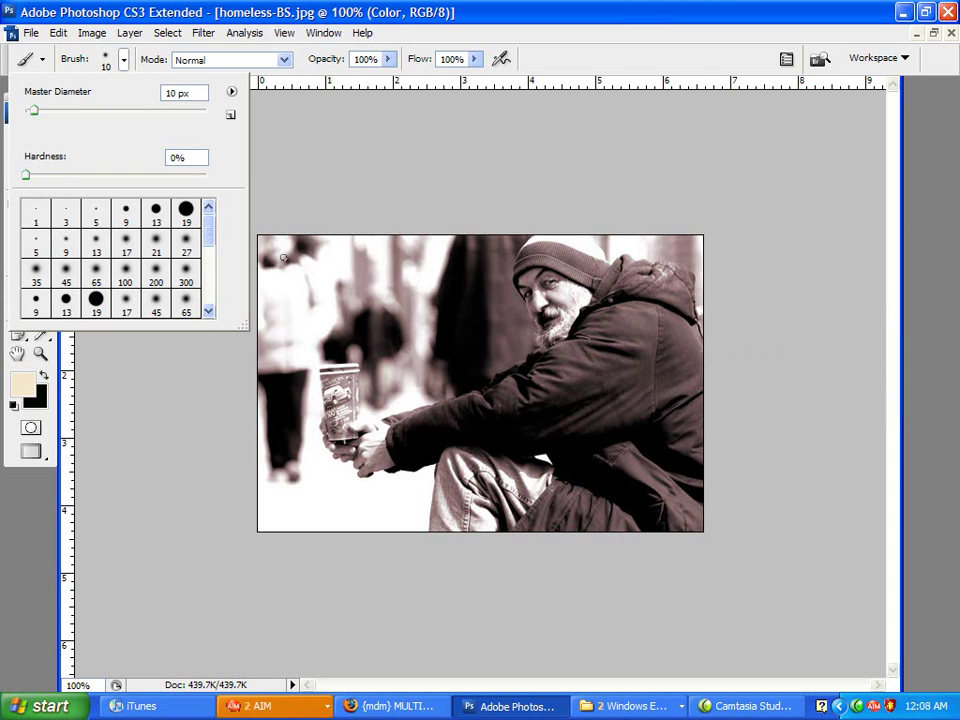
double_click(68, 270)
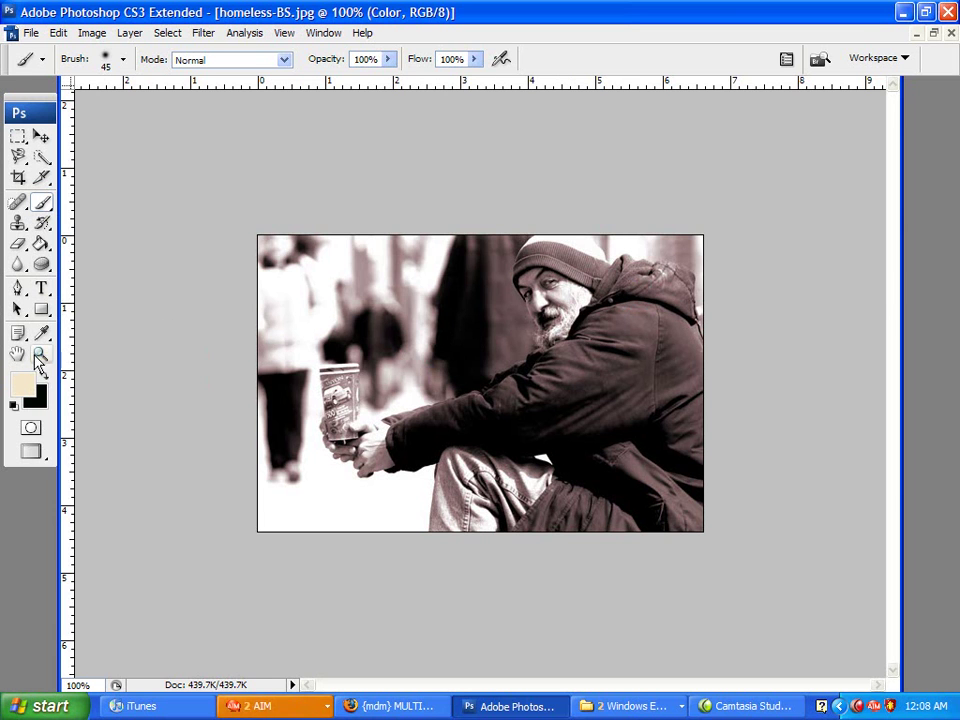
Zoom in on the man's face and hat, and set the foreground colour to dark red (ab0808)
left_click(38, 356)
left_click_drag(501, 236, 650, 342)
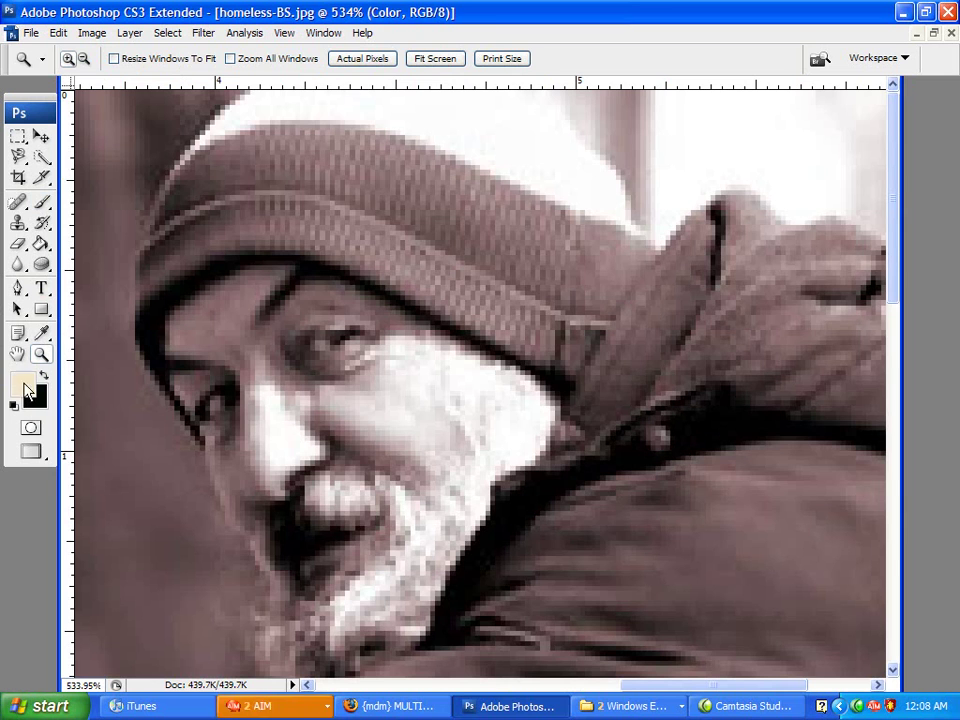
left_click(14, 382)
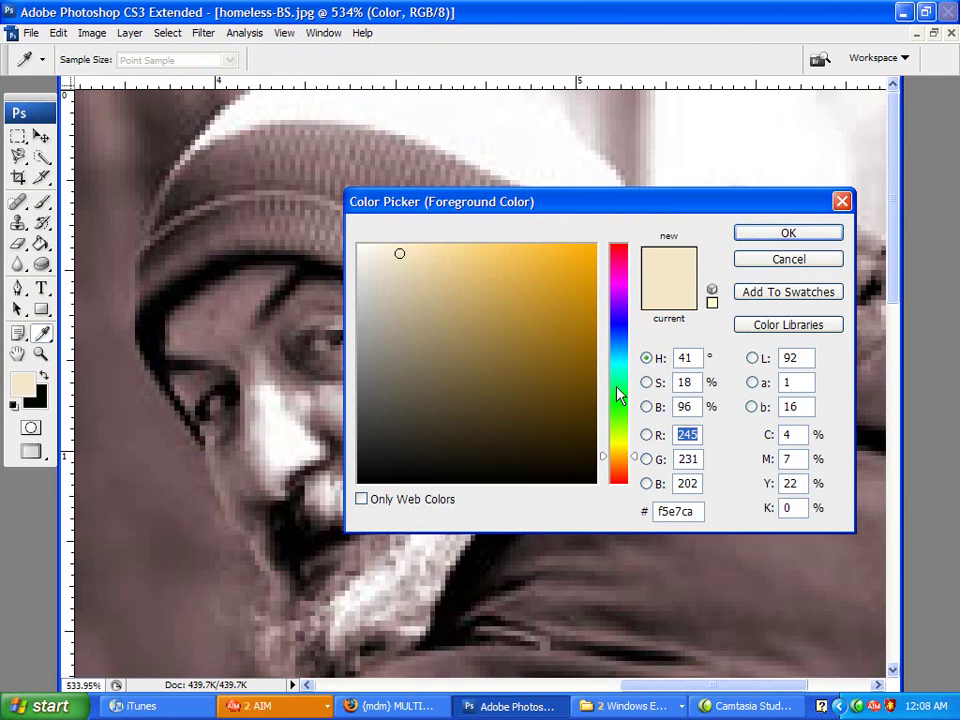
left_click_drag(619, 282, 621, 247)
left_click(574, 274)
left_click_drag(574, 274, 585, 323)
left_click(789, 233)
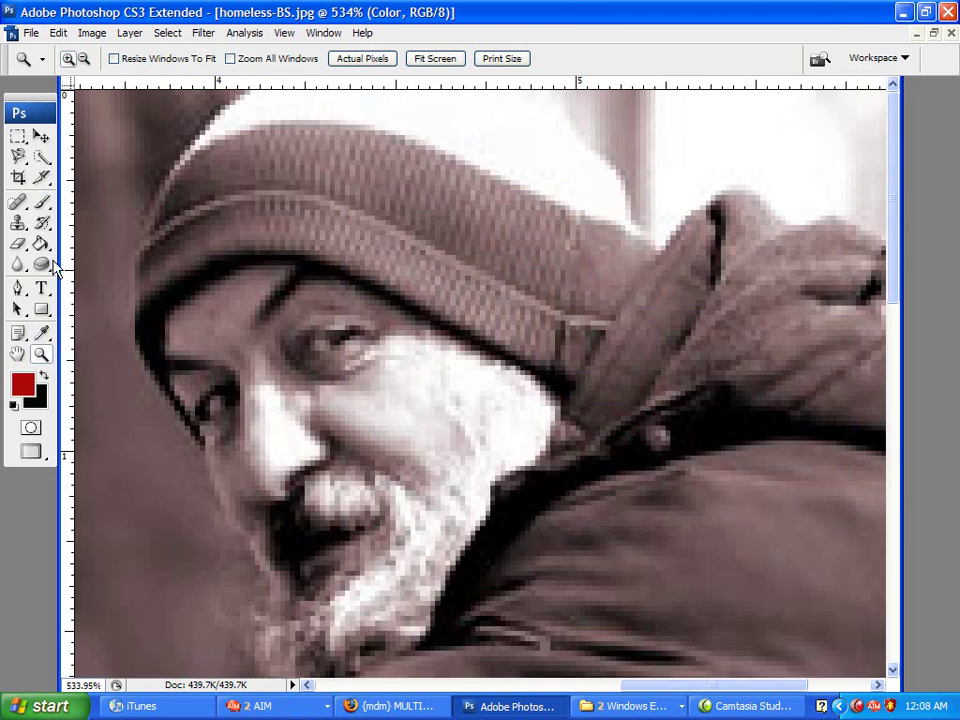
Switch to the Brush tool and reduce its Master Diameter to 12 px
left_click(42, 204)
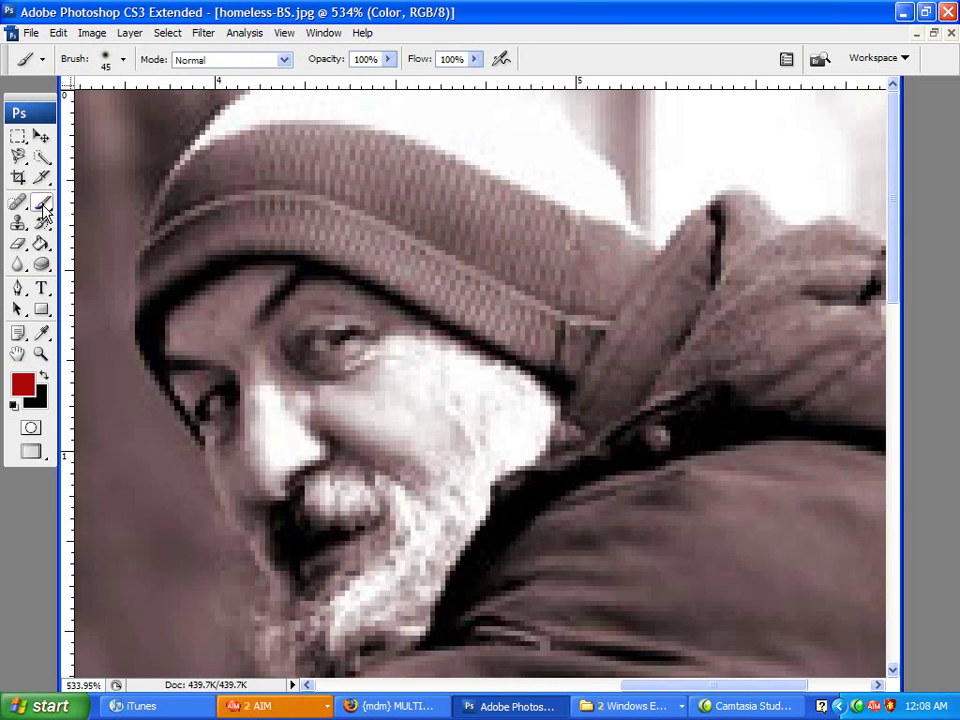
right_click(306, 212)
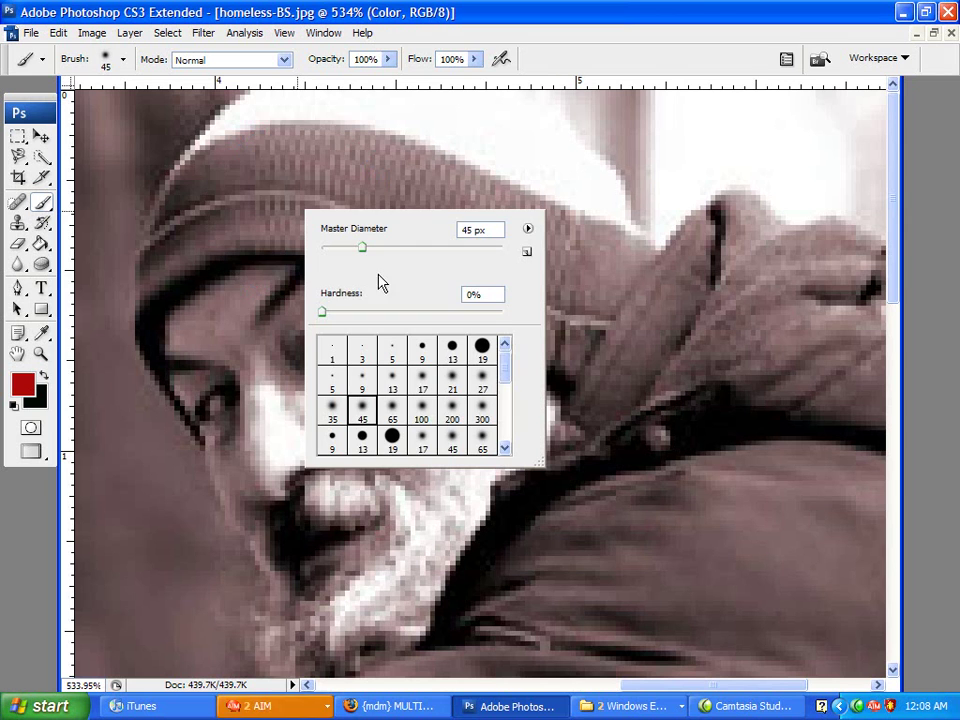
right_click(214, 334)
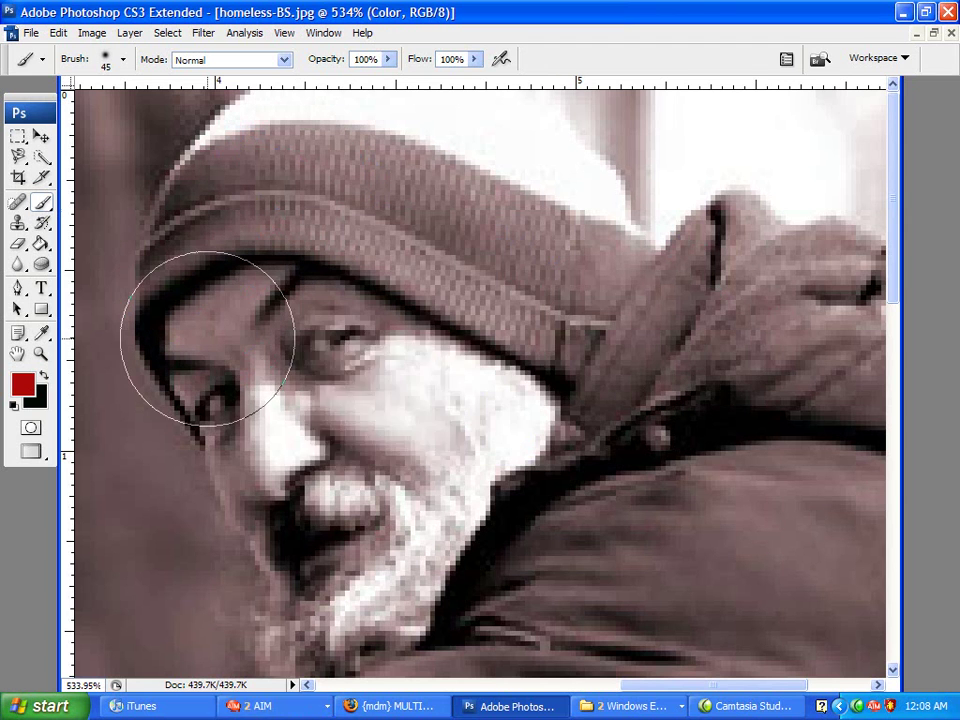
right_click(215, 339)
left_click_drag(270, 376, 252, 381)
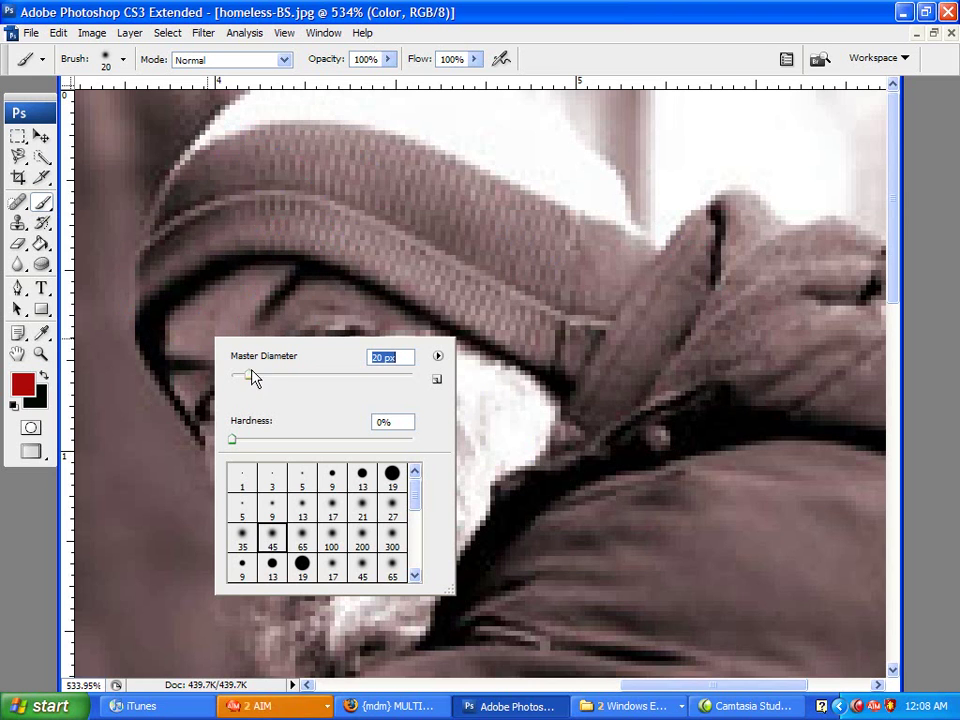
left_click_drag(250, 377, 244, 378)
Paint the man's knit hat red across its full width, including the left edge
mouse_move(266, 206)
left_mouse_down()
mouse_move(356, 209)
mouse_move(284, 196)
mouse_move(383, 223)
mouse_move(316, 187)
mouse_move(411, 191)
mouse_move(348, 157)
mouse_move(430, 185)
mouse_move(368, 158)
mouse_move(408, 164)
mouse_move(418, 170)
mouse_move(360, 152)
mouse_move(510, 203)
left_mouse_up()
mouse_move(577, 224)
left_mouse_down()
mouse_move(546, 218)
mouse_move(630, 252)
mouse_move(571, 348)
mouse_move(517, 331)
mouse_move(527, 325)
mouse_move(383, 250)
mouse_move(520, 300)
mouse_move(389, 225)
mouse_move(566, 288)
mouse_move(447, 227)
mouse_move(575, 272)
mouse_move(583, 286)
mouse_move(579, 273)
mouse_move(350, 163)
mouse_move(312, 155)
mouse_move(360, 146)
mouse_move(285, 139)
mouse_move(292, 143)
mouse_move(230, 160)
mouse_move(197, 188)
left_mouse_up()
mouse_move(162, 246)
left_mouse_down()
mouse_move(144, 286)
mouse_move(198, 210)
mouse_move(282, 175)
mouse_move(188, 238)
mouse_move(318, 235)
mouse_move(236, 223)
mouse_move(367, 258)
mouse_move(218, 222)
left_mouse_up()
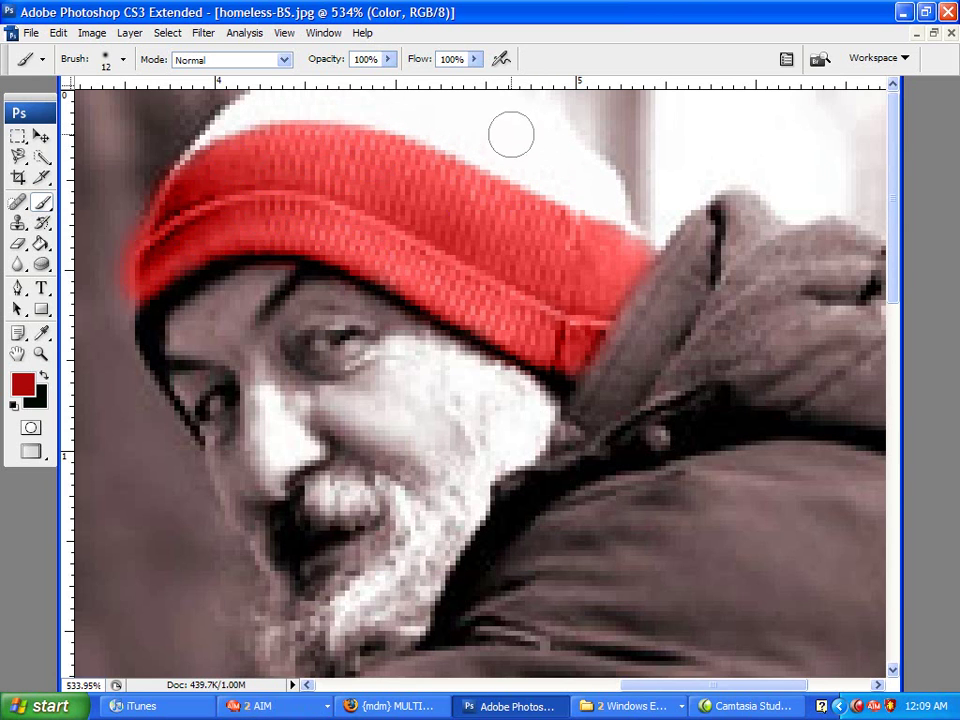
Set the foreground colour to a pale peach skin tone, ffdeb8
scroll(560, 215, "down", 1)
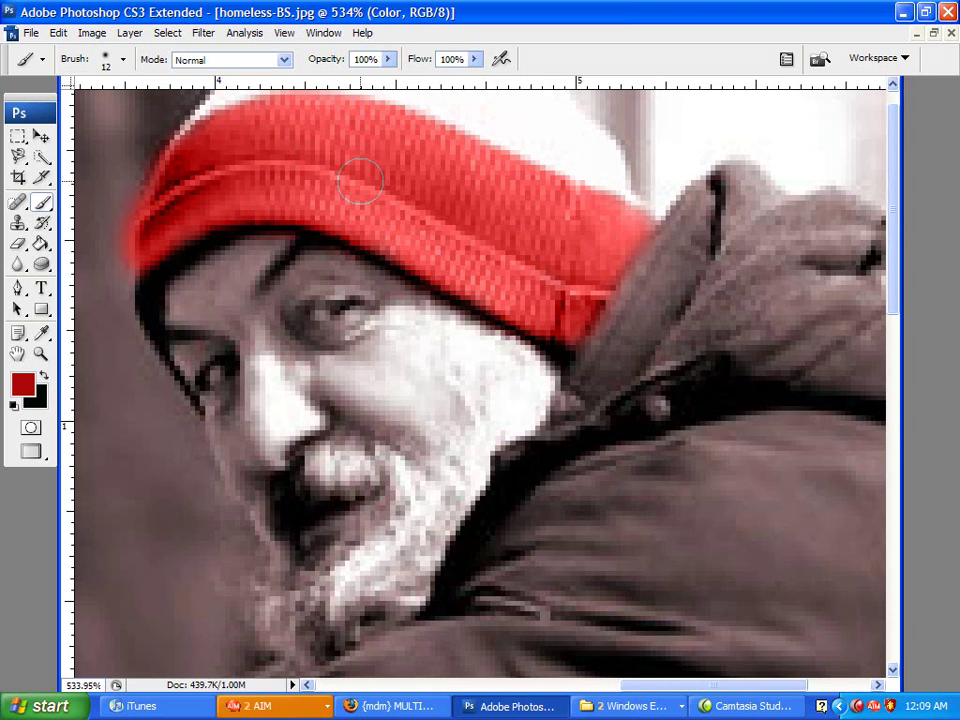
scroll(360, 180, "down", 5)
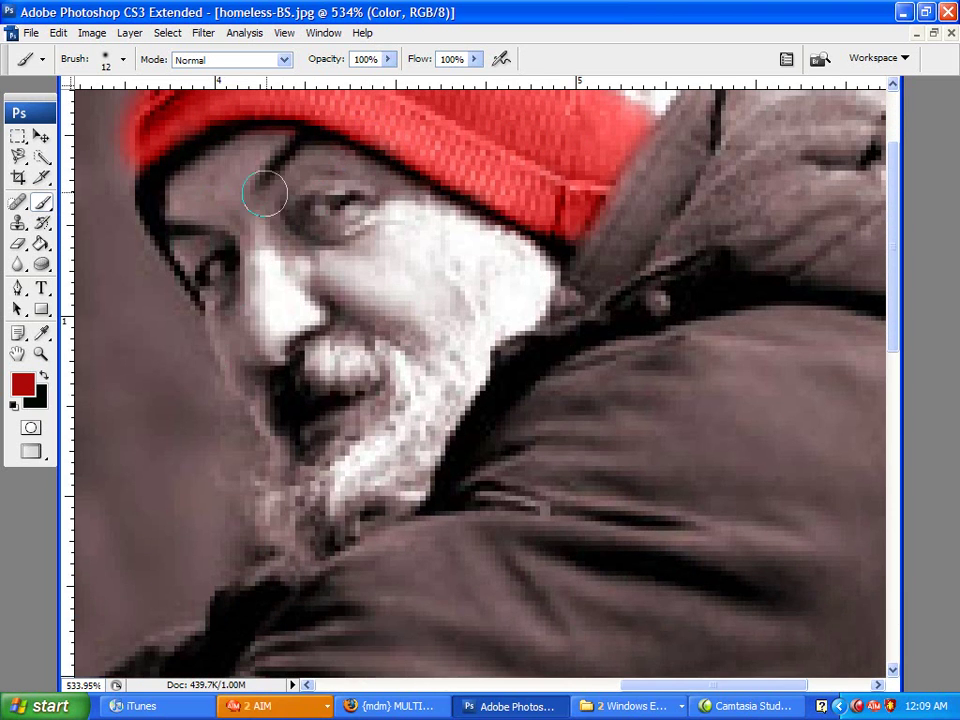
left_click(22, 384)
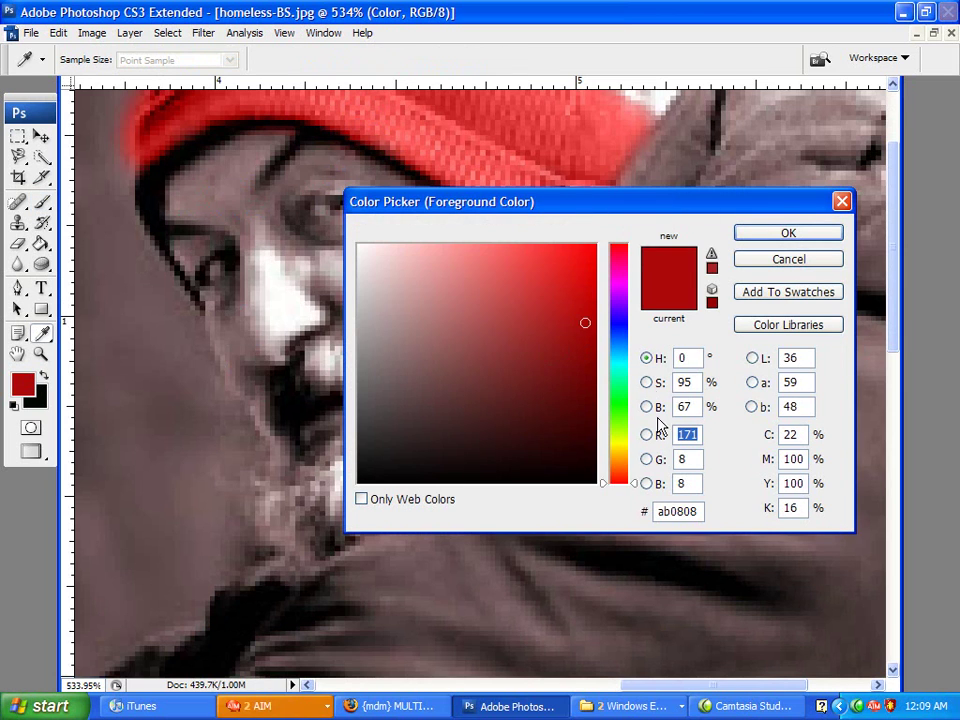
mouse_move(628, 461)
left_mouse_down()
mouse_move(623, 450)
mouse_move(620, 460)
left_mouse_up()
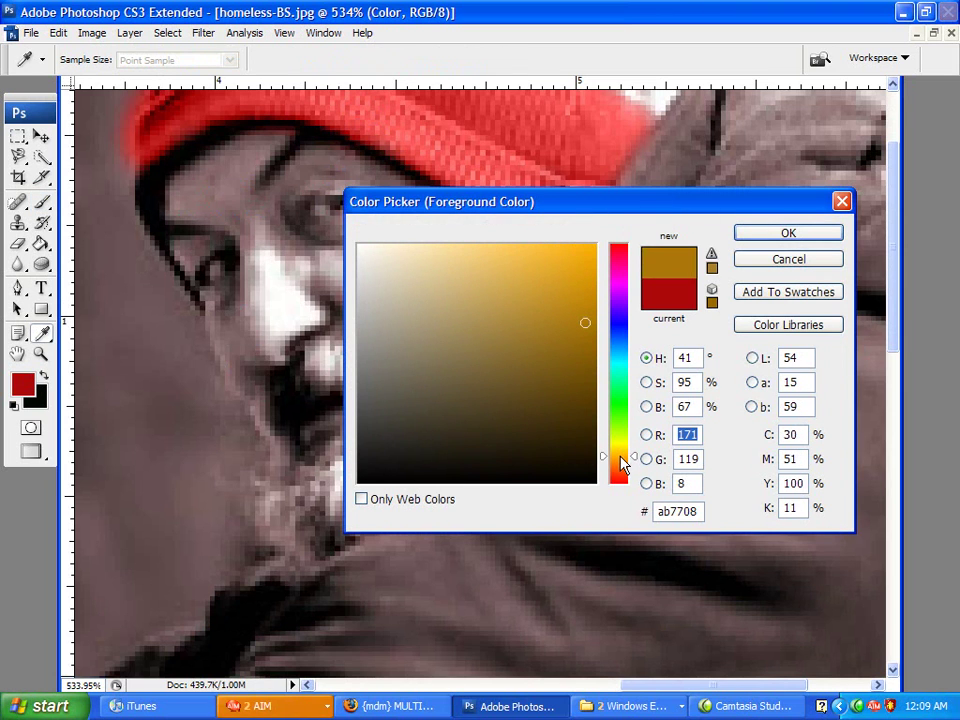
mouse_move(519, 295)
left_mouse_down()
mouse_move(467, 244)
mouse_move(484, 268)
mouse_move(452, 255)
mouse_move(439, 274)
mouse_move(427, 252)
mouse_move(441, 240)
mouse_move(465, 244)
mouse_move(424, 237)
left_mouse_up()
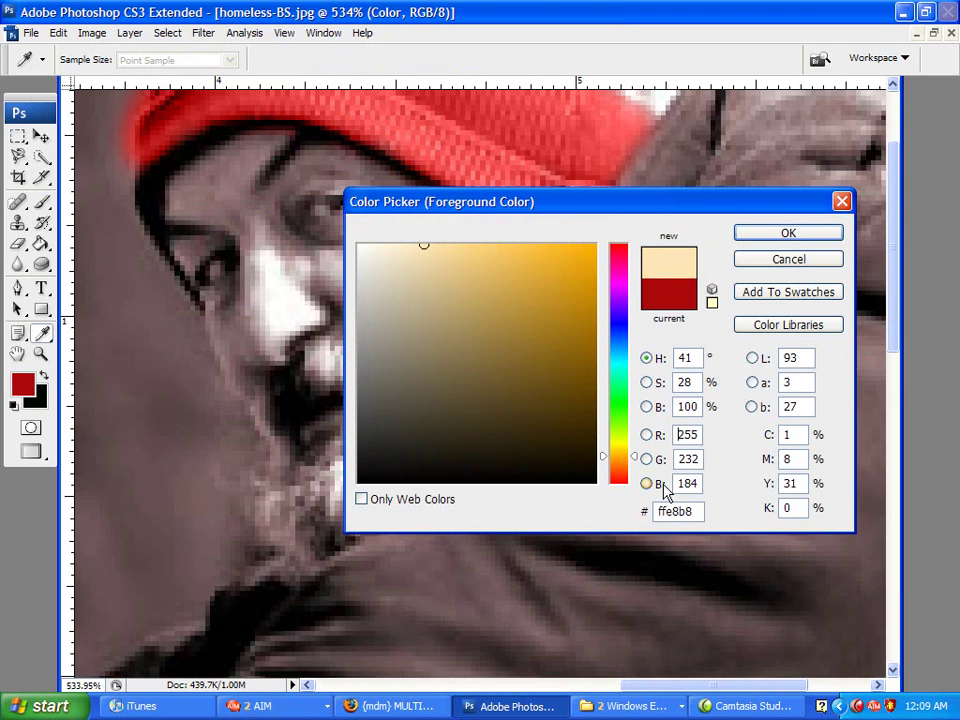
left_click_drag(638, 456, 634, 470)
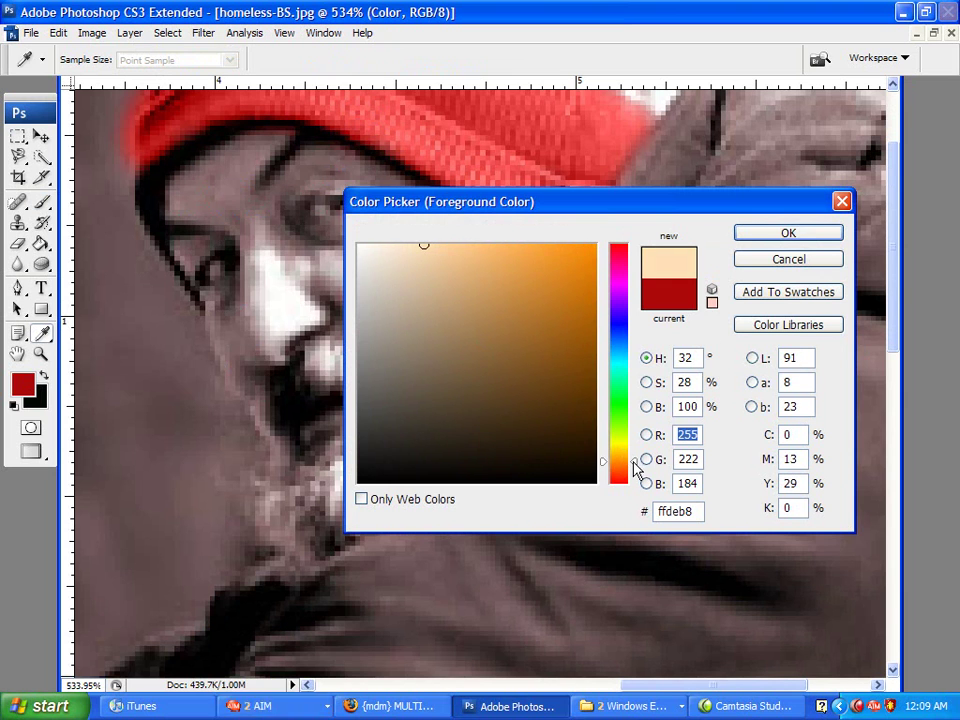
left_click(743, 238)
With the brush, paint peach over the forehead under the hat and down the face's side
key("b")
mouse_move(235, 215)
left_mouse_down()
mouse_move(198, 207)
mouse_move(238, 185)
mouse_move(204, 188)
mouse_move(272, 164)
mouse_move(234, 160)
mouse_move(341, 170)
mouse_move(278, 156)
mouse_move(372, 185)
mouse_move(348, 167)
mouse_move(406, 206)
mouse_move(409, 287)
mouse_move(427, 279)
mouse_move(415, 308)
mouse_move(356, 305)
left_mouse_up()
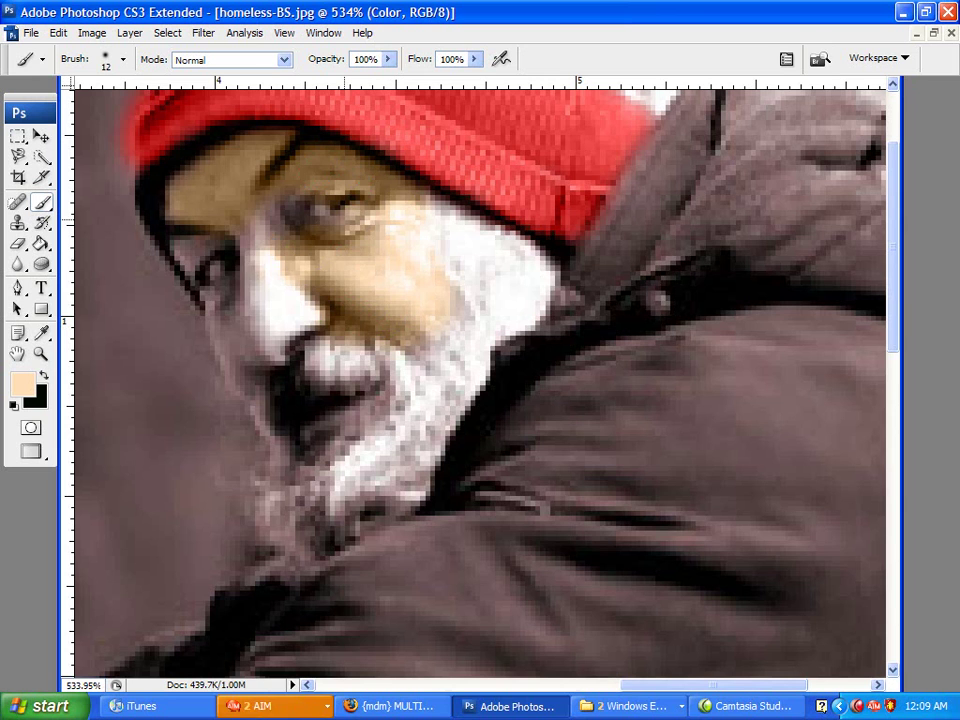
mouse_move(270, 211)
left_mouse_down()
mouse_move(224, 270)
mouse_move(190, 252)
mouse_move(236, 330)
mouse_move(238, 370)
mouse_move(280, 459)
mouse_move(362, 417)
mouse_move(341, 418)
mouse_move(281, 384)
mouse_move(311, 311)
mouse_move(251, 378)
mouse_move(308, 268)
mouse_move(275, 307)
mouse_move(304, 290)
mouse_move(354, 306)
mouse_move(371, 272)
mouse_move(392, 263)
mouse_move(407, 213)
mouse_move(404, 266)
mouse_move(420, 214)
mouse_move(440, 224)
mouse_move(446, 211)
mouse_move(417, 253)
mouse_move(448, 311)
mouse_move(410, 346)
mouse_move(293, 218)
mouse_move(349, 343)
left_mouse_up()
Scroll down to the cup and brush peach over the back of the hand and fingers
scroll(407, 508, "down", 5)
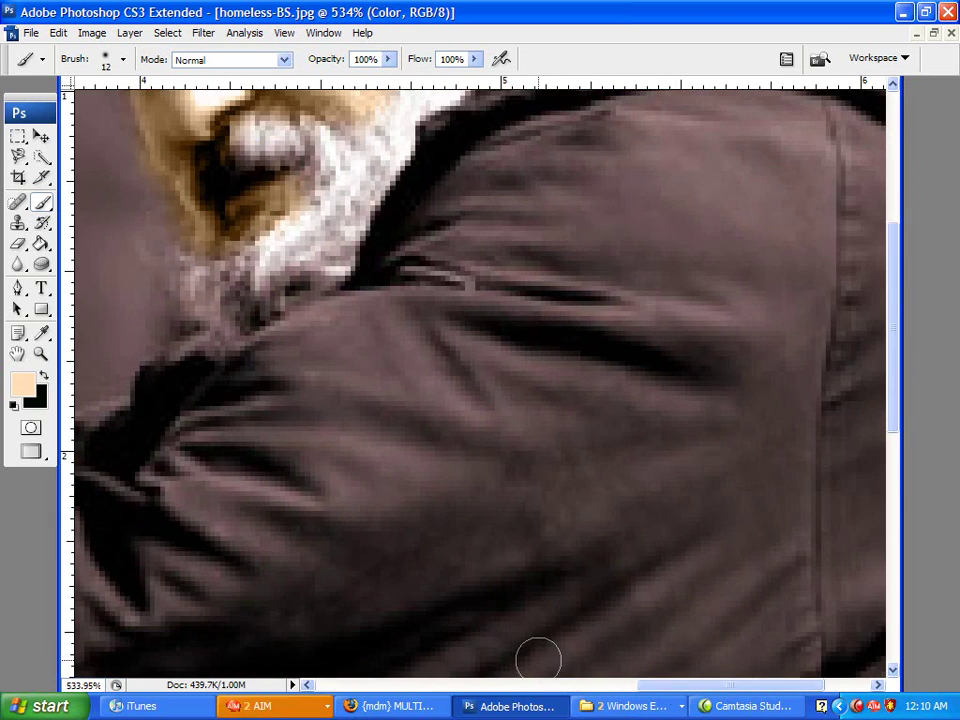
left_click_drag(700, 686, 460, 686)
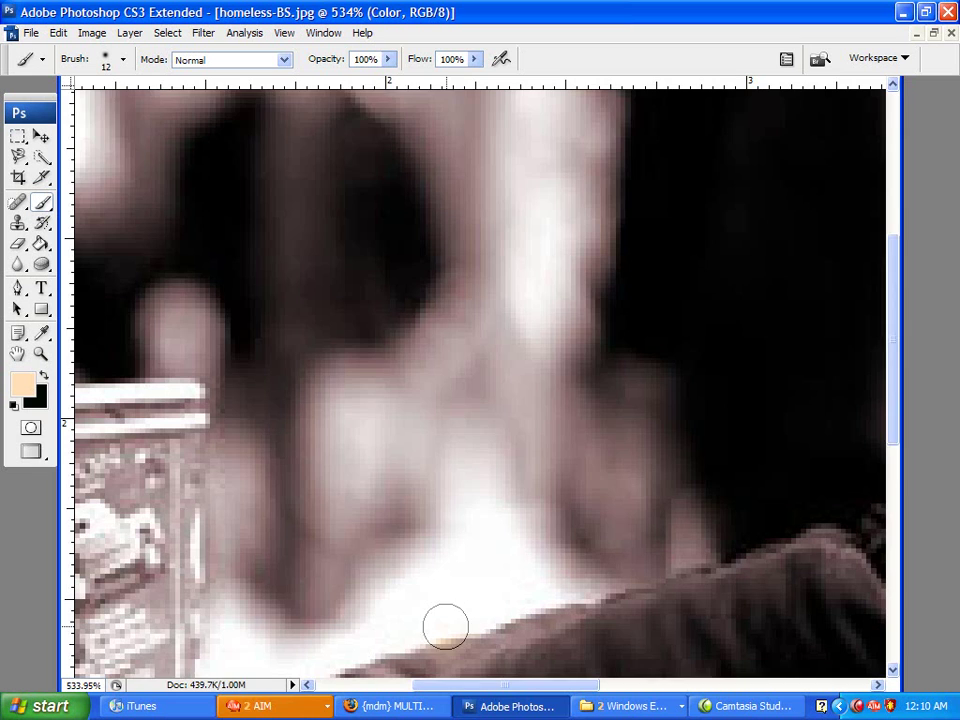
scroll(445, 627, "down", 2)
scroll(440, 617, "down", 1)
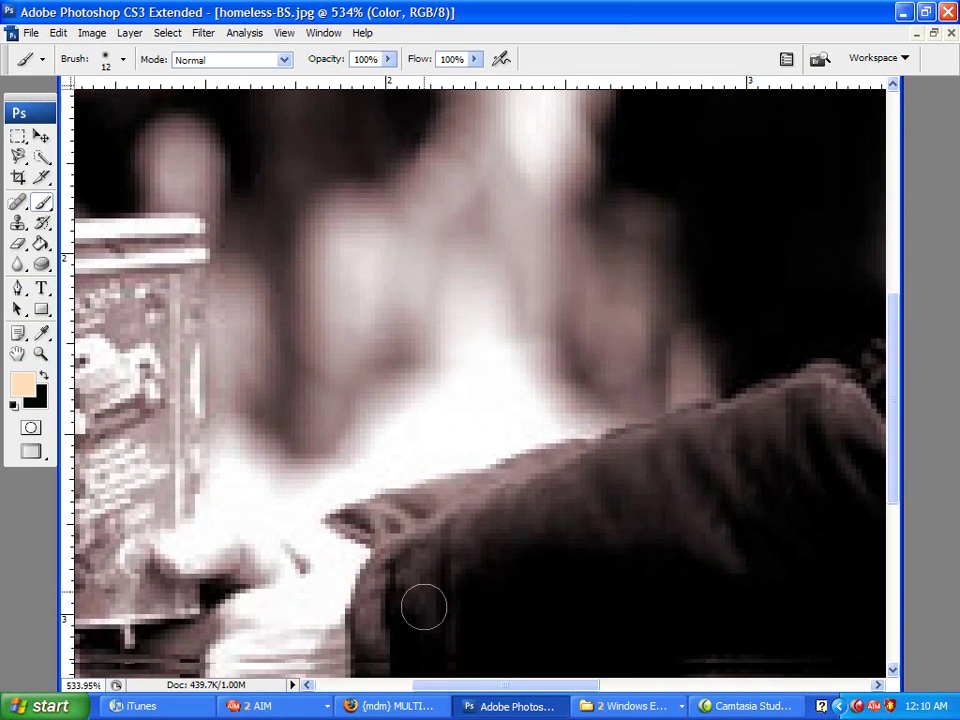
scroll(358, 574, "down", 4)
left_click_drag(499, 688, 444, 697)
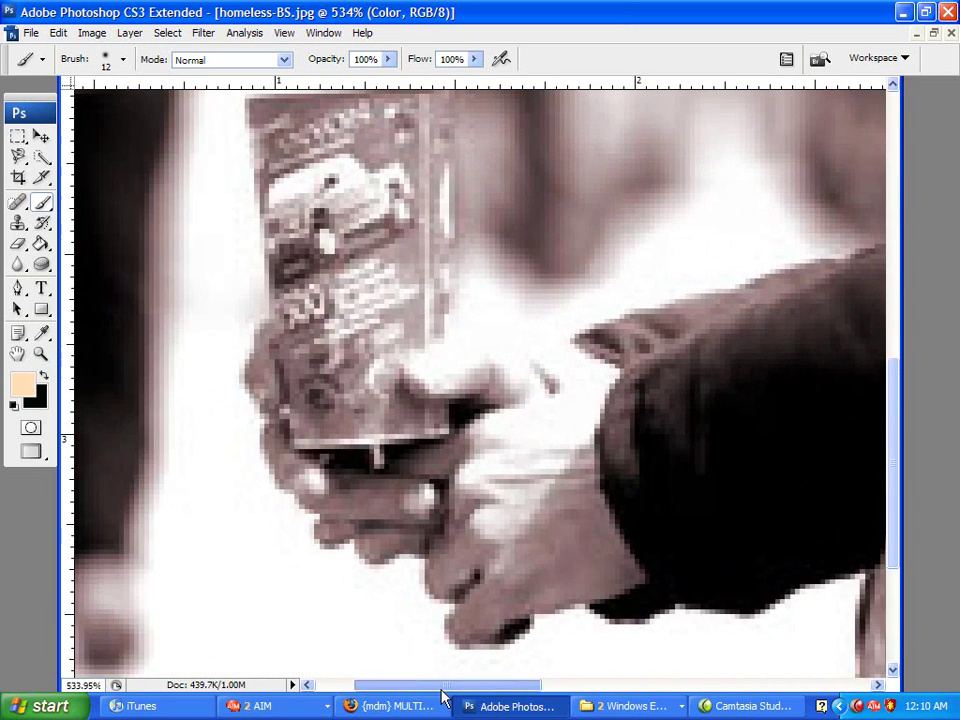
mouse_move(435, 379)
left_mouse_down()
mouse_move(562, 377)
mouse_move(562, 458)
mouse_move(616, 571)
mouse_move(491, 609)
mouse_move(478, 623)
mouse_move(452, 566)
mouse_move(468, 514)
mouse_move(456, 475)
mouse_move(500, 441)
mouse_move(494, 529)
mouse_move(557, 507)
mouse_move(533, 559)
mouse_move(509, 459)
mouse_move(322, 486)
mouse_move(324, 523)
left_mouse_up()
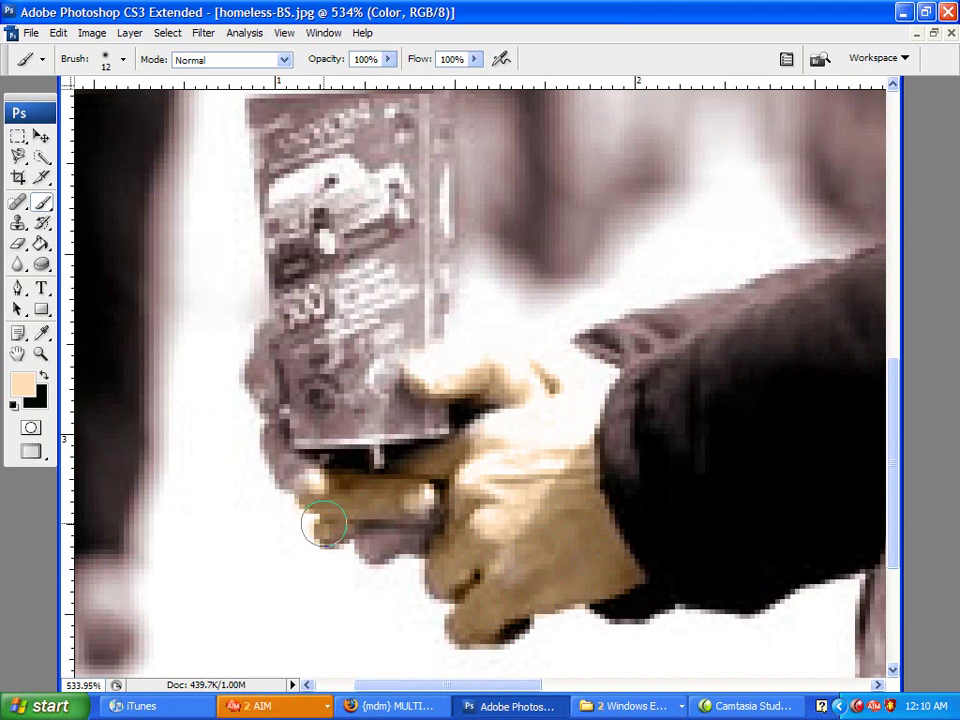
left_click_drag(405, 531, 330, 483)
mouse_move(274, 459)
left_mouse_down()
mouse_move(262, 334)
mouse_move(253, 364)
left_mouse_up()
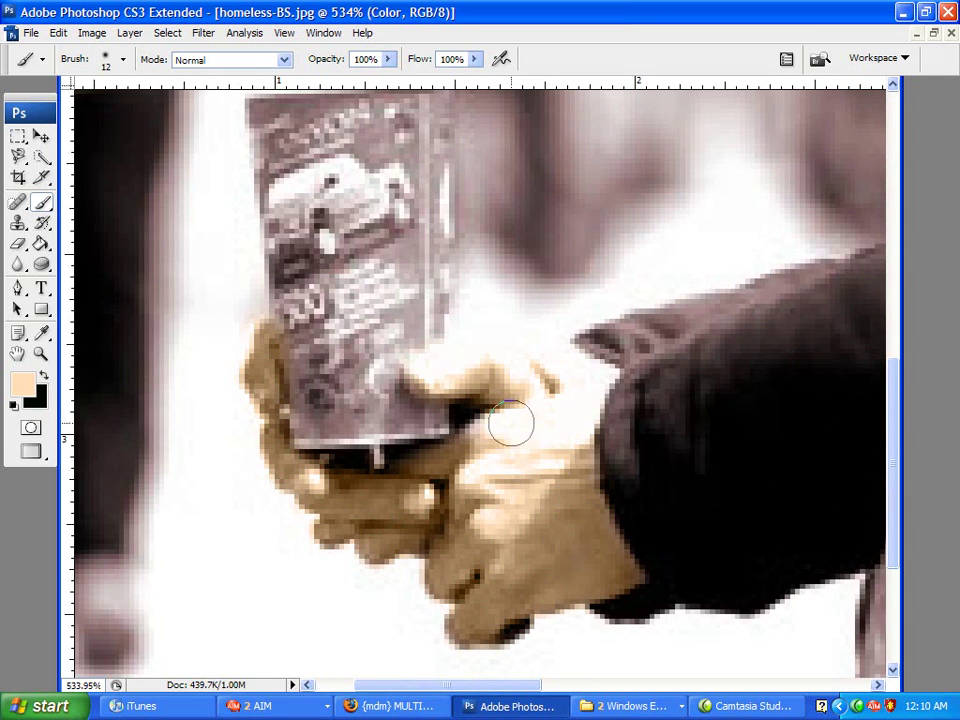
scroll(523, 528, "up", 3)
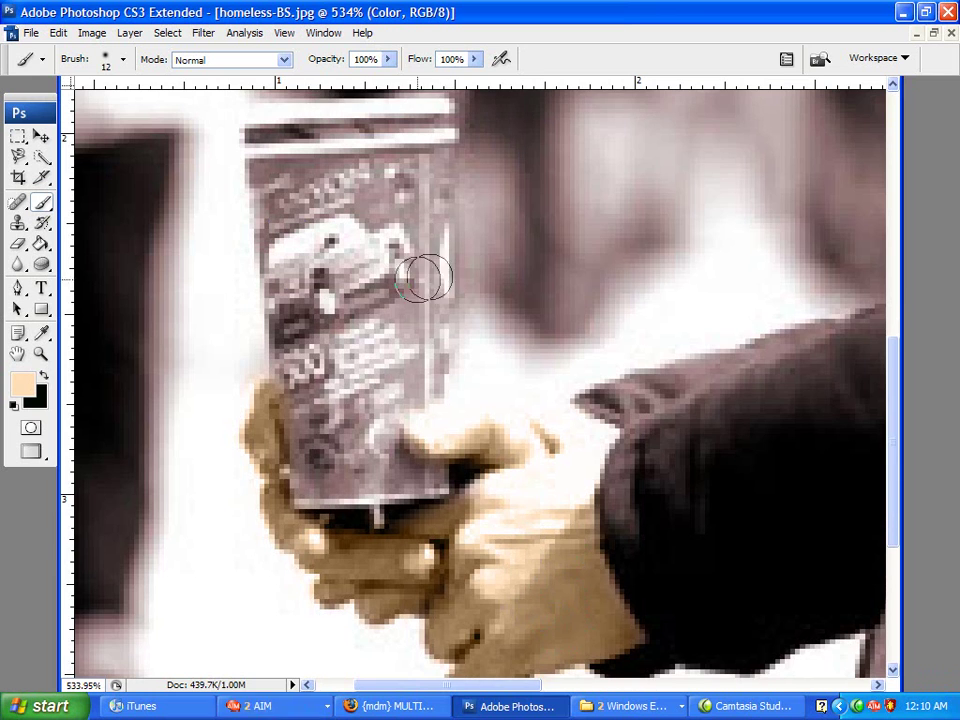
Set the foreground colour to dark red (a10d0d)
left_click(22, 384)
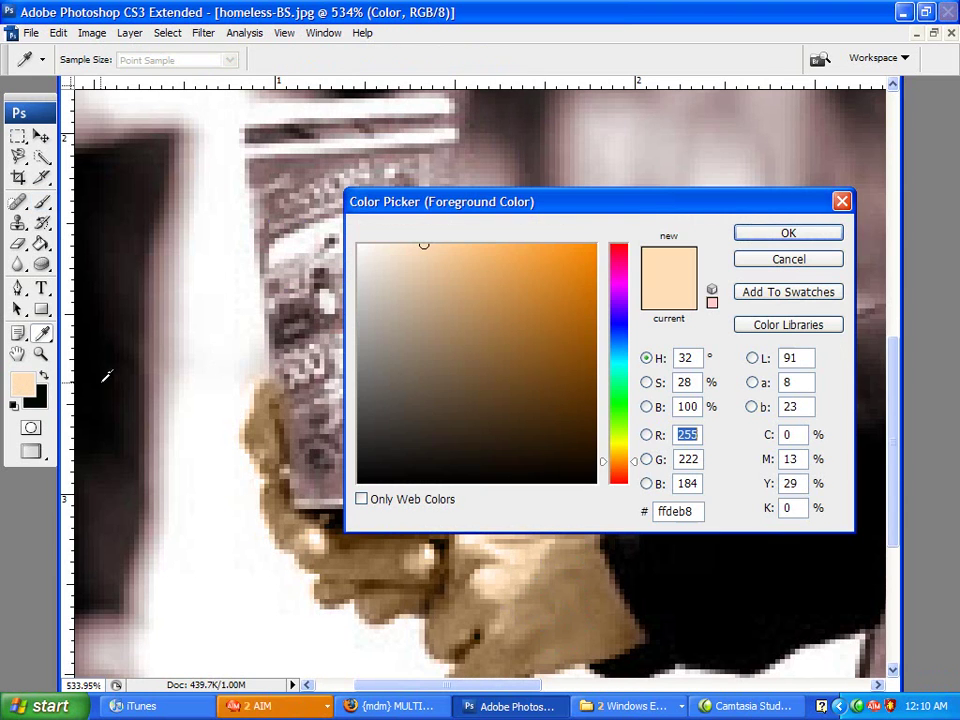
left_click(614, 232)
left_click(572, 313)
left_click(576, 332)
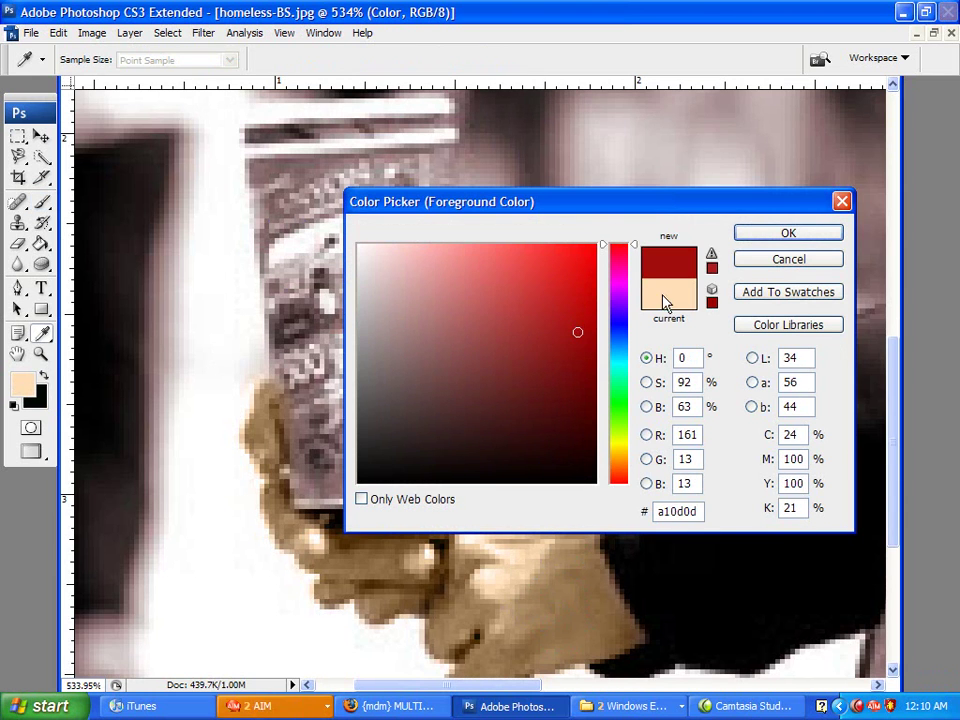
left_click(788, 232)
Paint the cup red from its top rim down both sides to its base
scroll(488, 378, "up", 1)
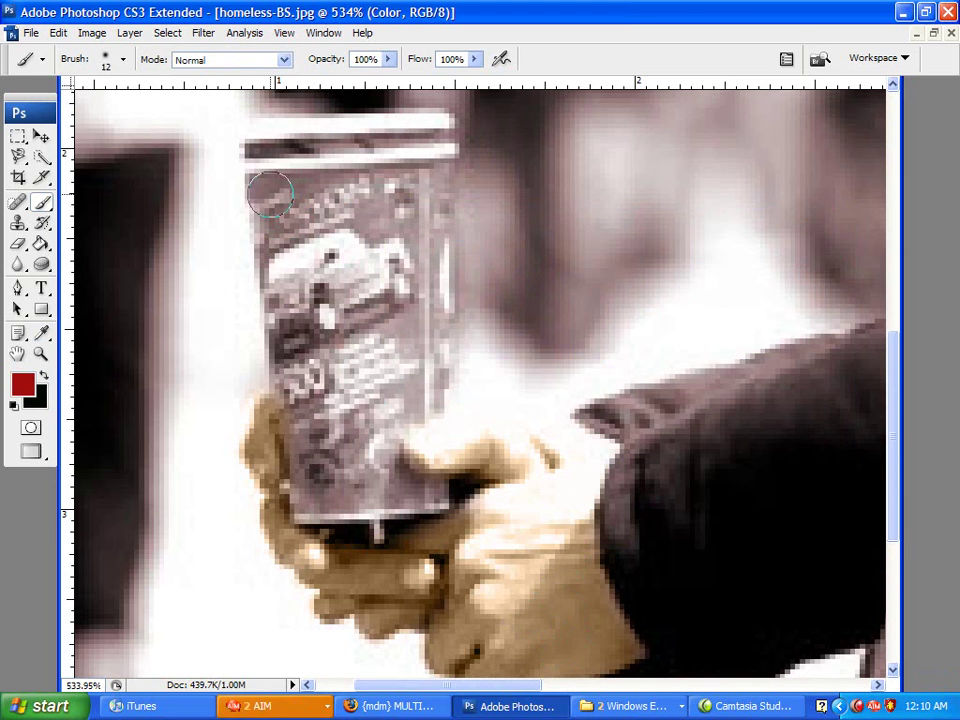
mouse_move(260, 152)
left_mouse_down()
mouse_move(445, 150)
mouse_move(429, 171)
mouse_move(421, 329)
left_mouse_up()
left_click_drag(421, 378, 422, 213)
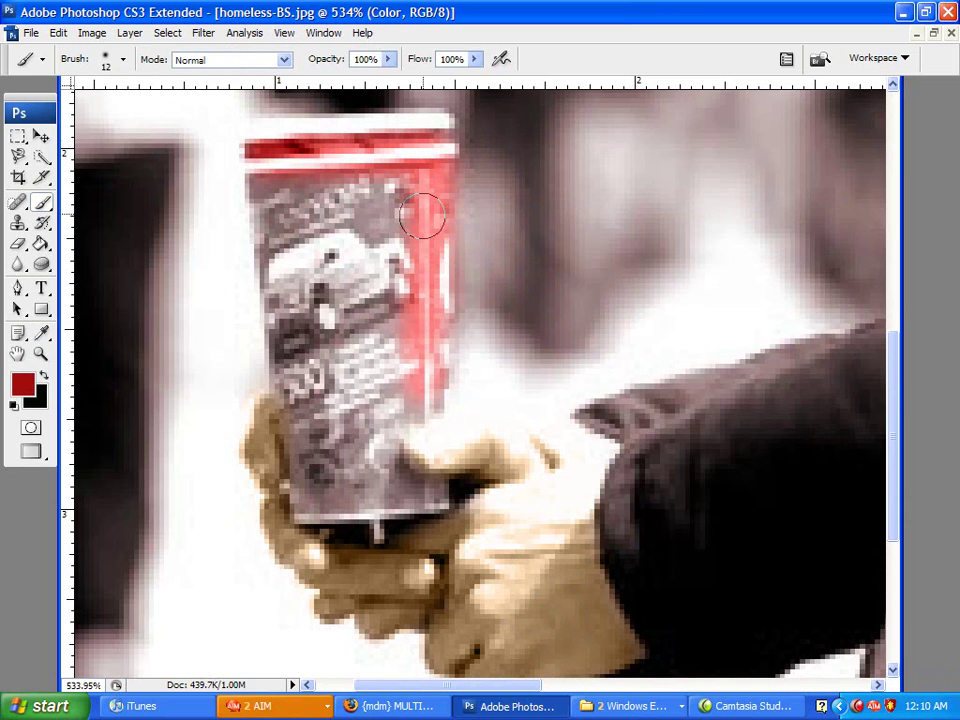
mouse_move(296, 193)
left_mouse_down()
mouse_move(276, 215)
mouse_move(289, 390)
mouse_move(321, 452)
mouse_move(303, 430)
mouse_move(309, 485)
mouse_move(399, 495)
mouse_move(425, 480)
mouse_move(376, 440)
mouse_move(403, 390)
mouse_move(400, 408)
left_mouse_up()
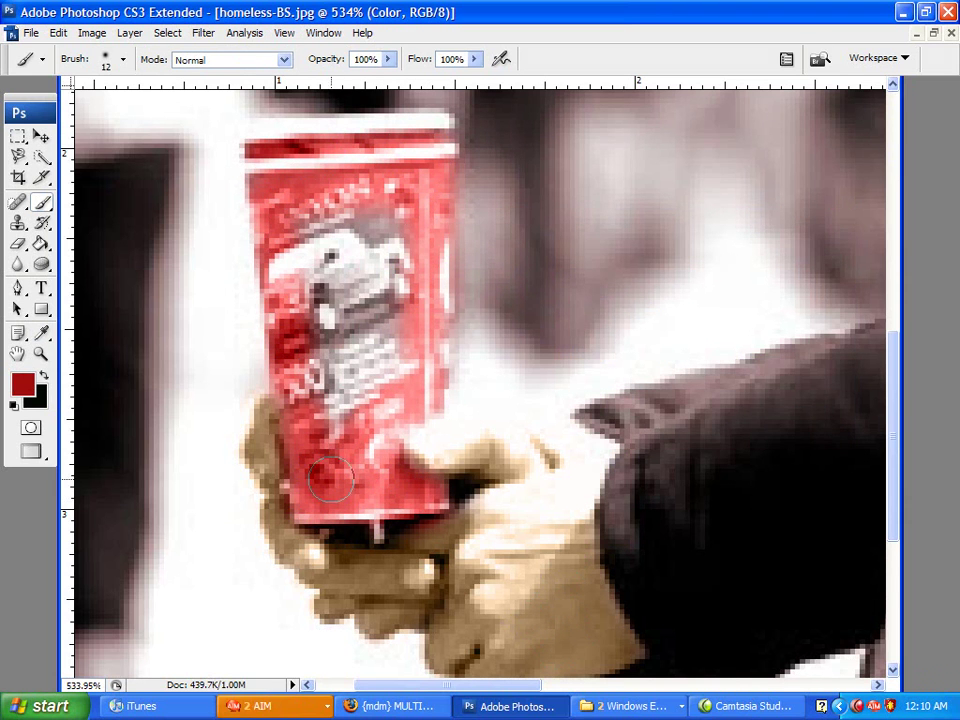
mouse_move(330, 480)
left_mouse_down()
mouse_move(327, 336)
mouse_move(309, 219)
left_mouse_up()
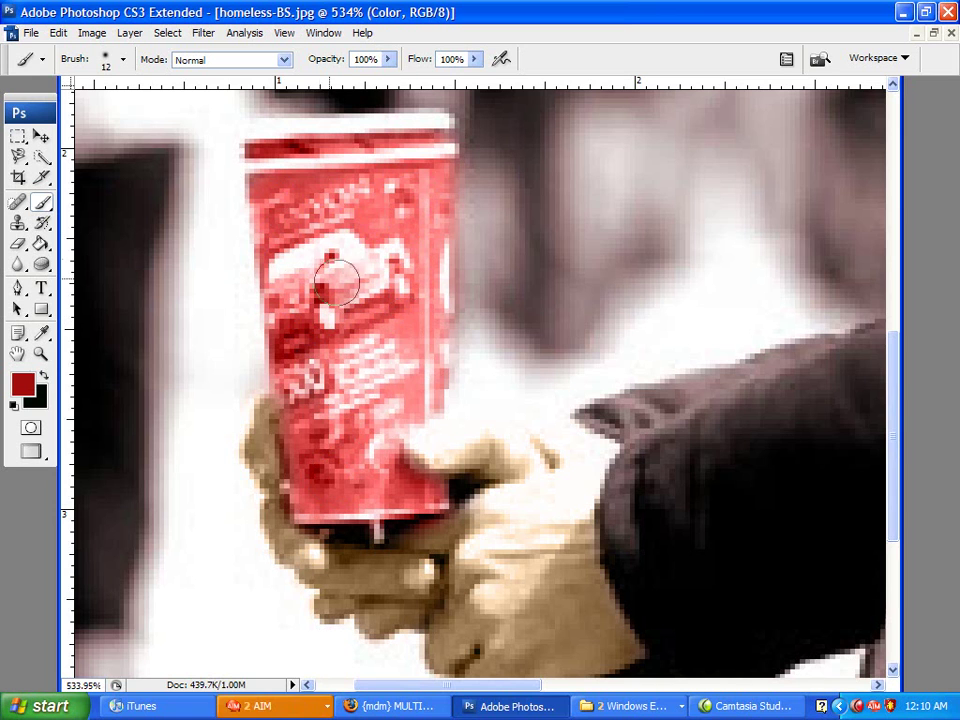
Brush black over the car picture on the cup to make it grey again
left_click(22, 383)
mouse_move(538, 336)
left_mouse_down()
mouse_move(572, 381)
mouse_move(618, 512)
left_mouse_up()
left_click(789, 233)
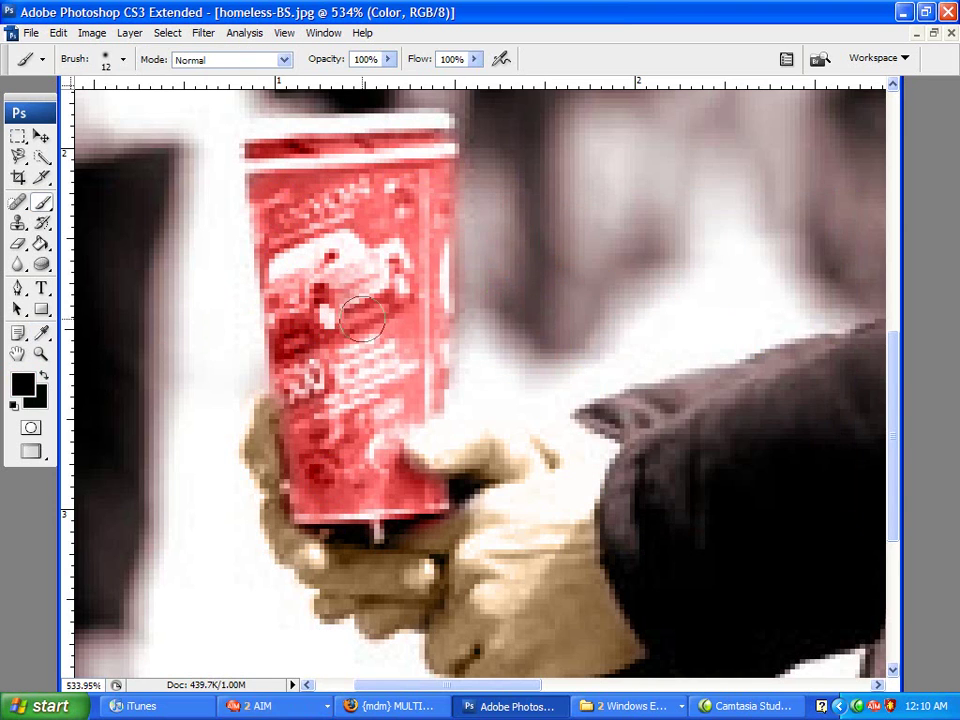
mouse_move(284, 317)
left_mouse_down()
mouse_move(286, 266)
mouse_move(346, 254)
mouse_move(318, 320)
mouse_move(337, 287)
mouse_move(379, 262)
mouse_move(391, 287)
mouse_move(390, 278)
mouse_move(385, 266)
mouse_move(320, 296)
left_mouse_up()
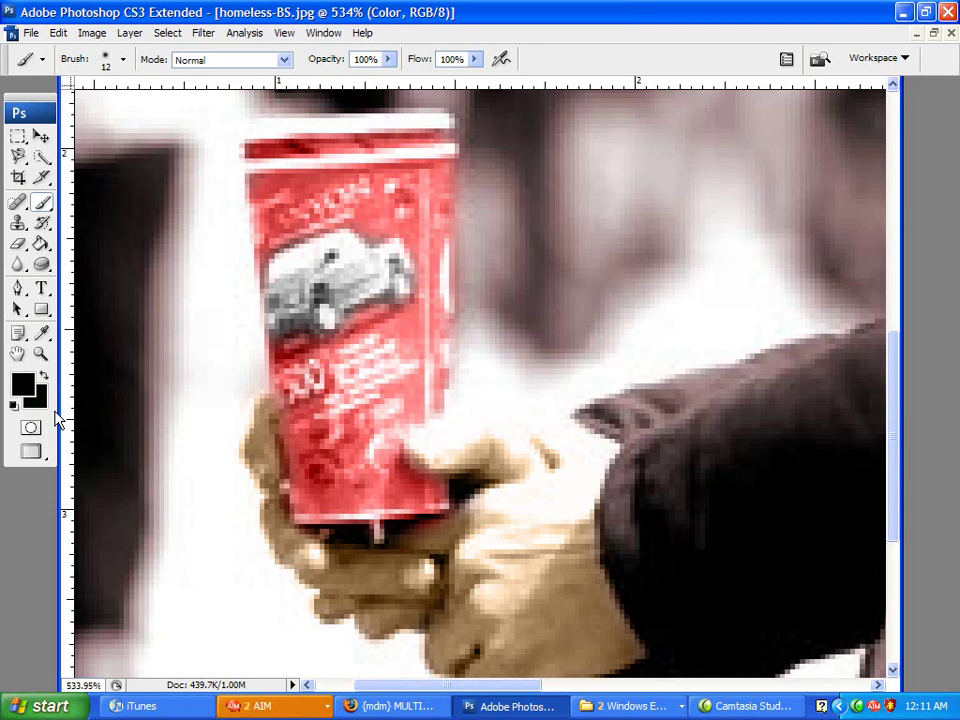
Show the Navigator panel and change its zoom from 533.95% to 100%
left_click(318, 32)
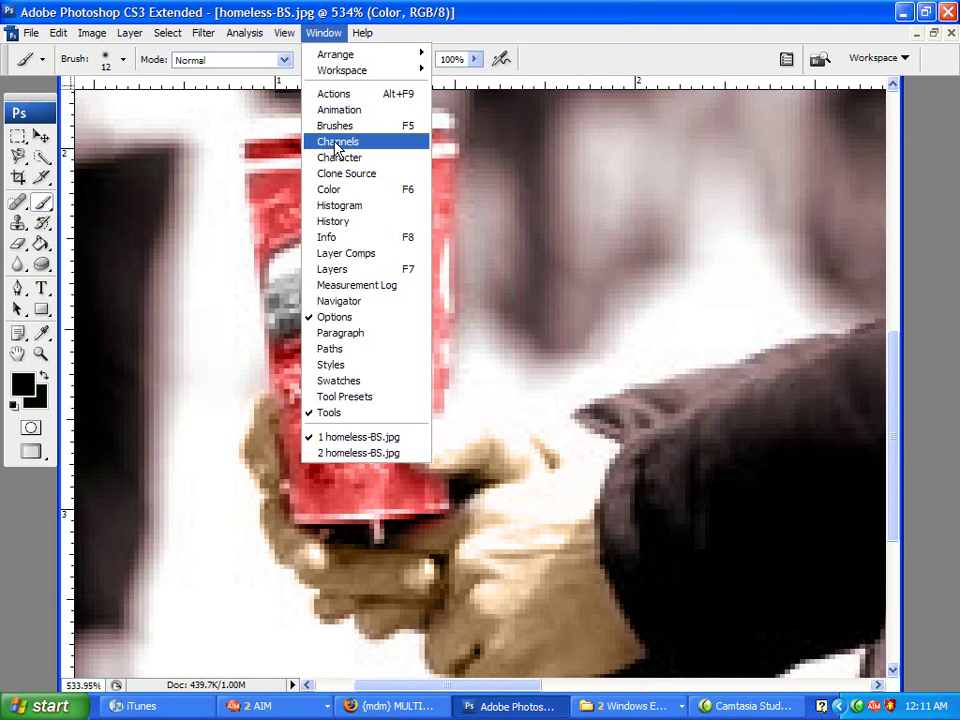
left_click(373, 301)
left_click(750, 313)
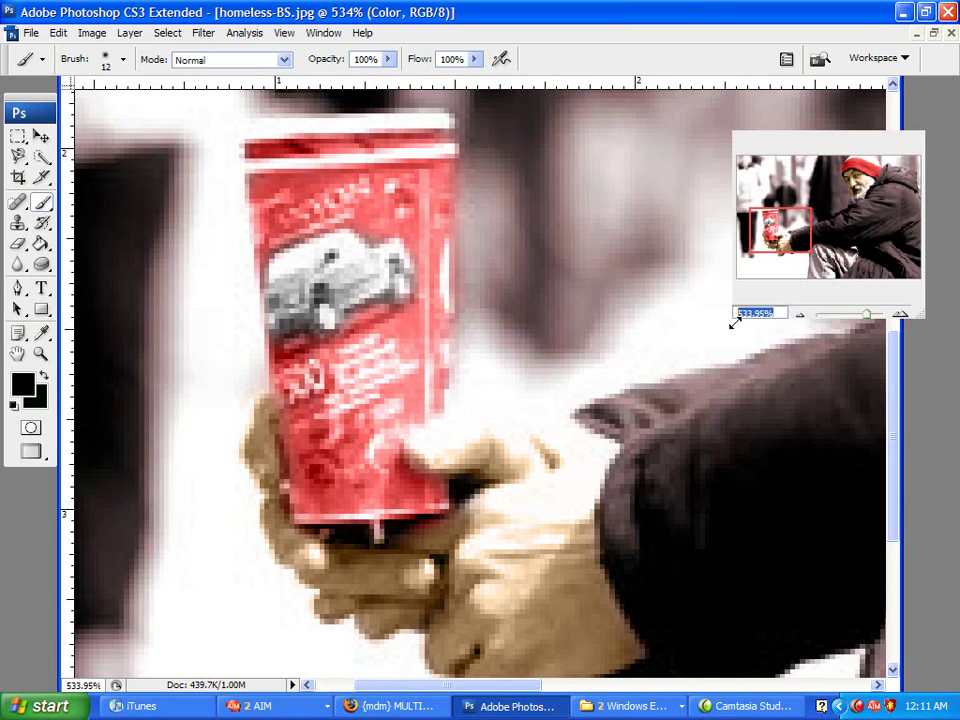
type("100")
key("Return")
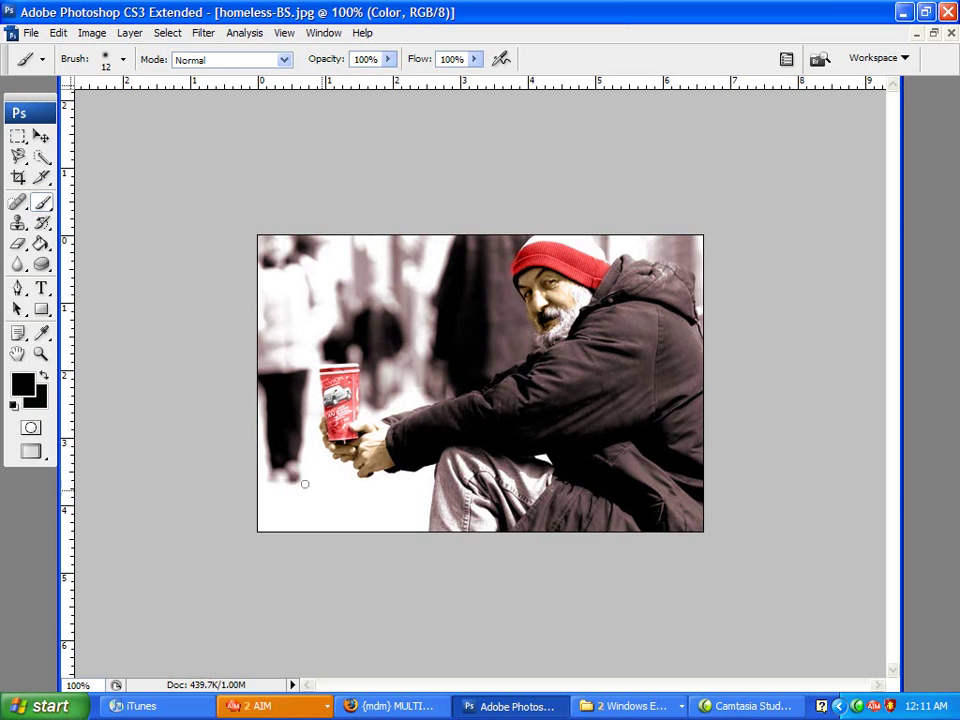
Paint the grey jeans dark blue using a 33 px brush
left_click(28, 388)
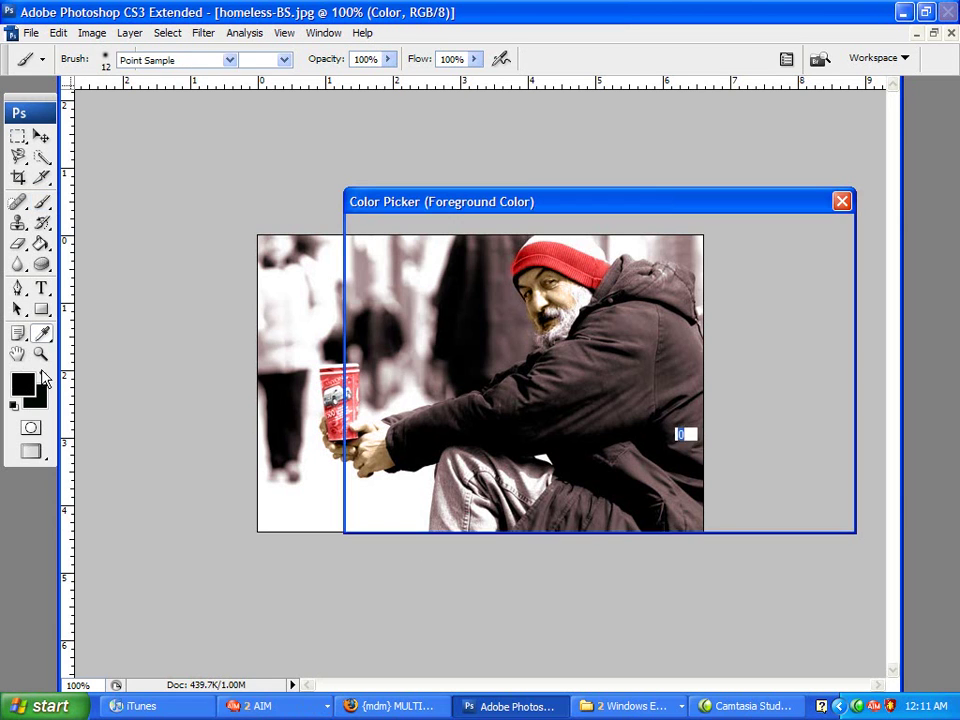
left_click(619, 325)
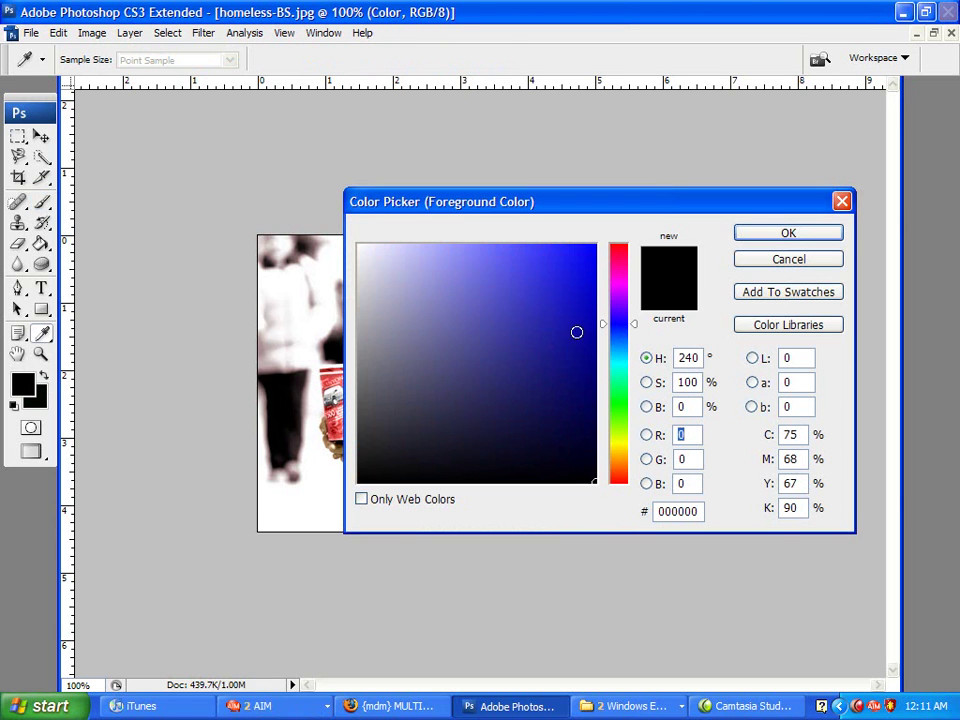
left_click(576, 394)
left_click(568, 389)
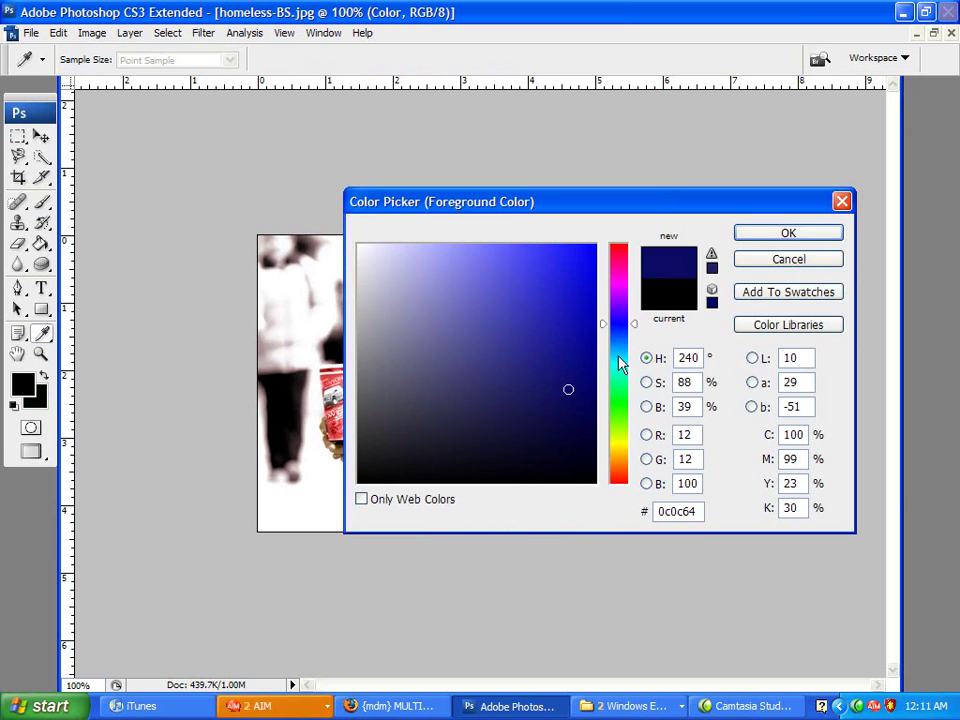
left_click(766, 238)
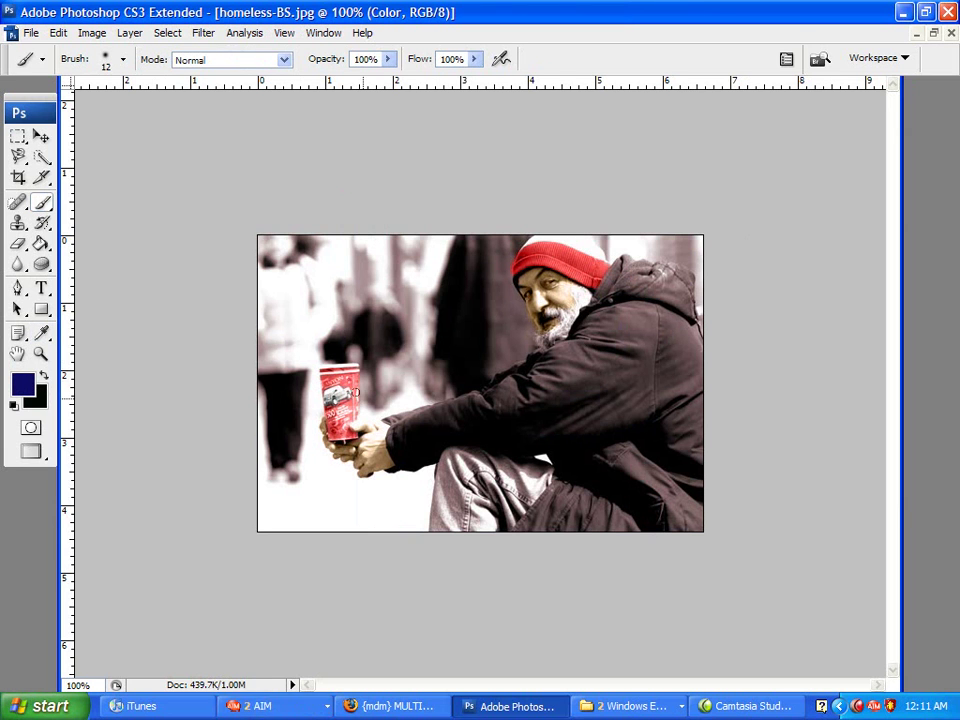
right_click(418, 410)
left_click_drag(445, 440, 460, 438)
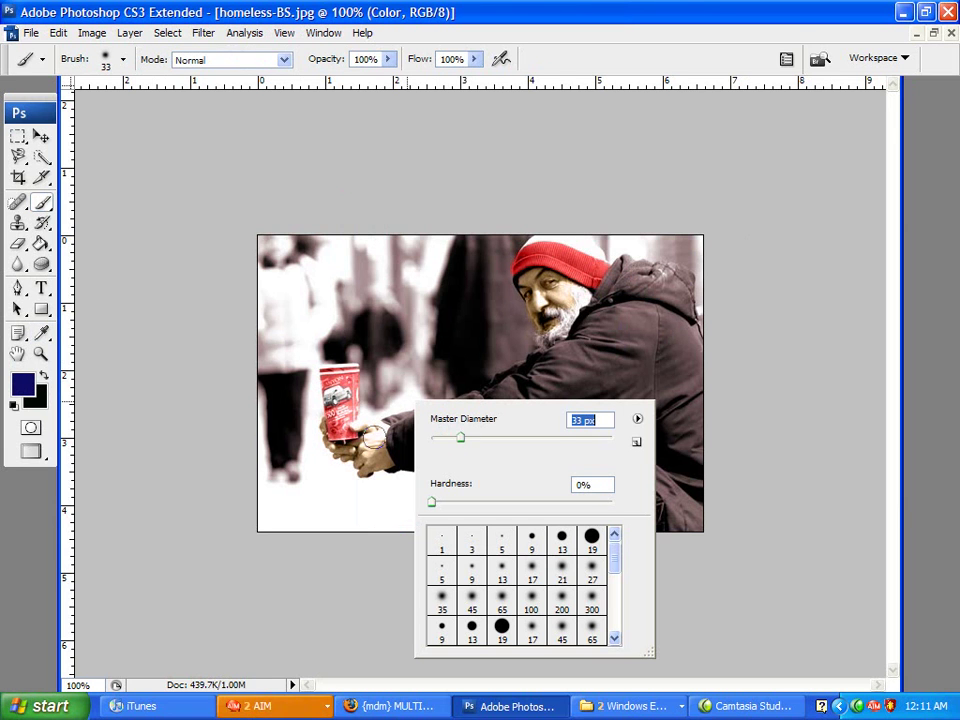
key("Return")
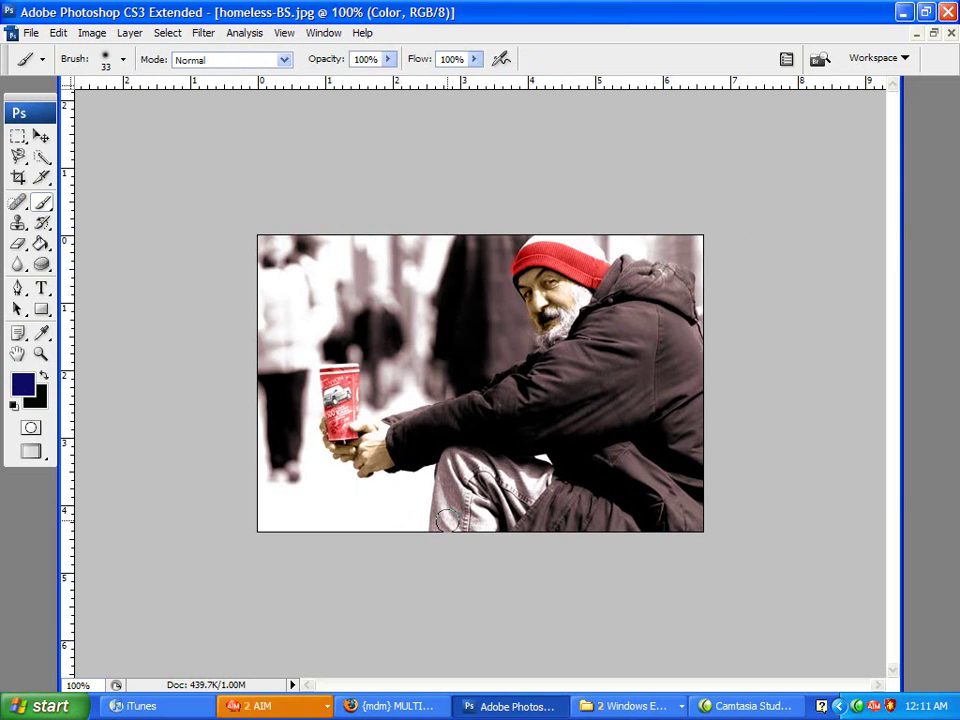
mouse_move(452, 468)
left_mouse_down()
mouse_move(442, 522)
mouse_move(470, 508)
mouse_move(482, 526)
mouse_move(493, 486)
mouse_move(496, 517)
mouse_move(538, 472)
left_mouse_up()
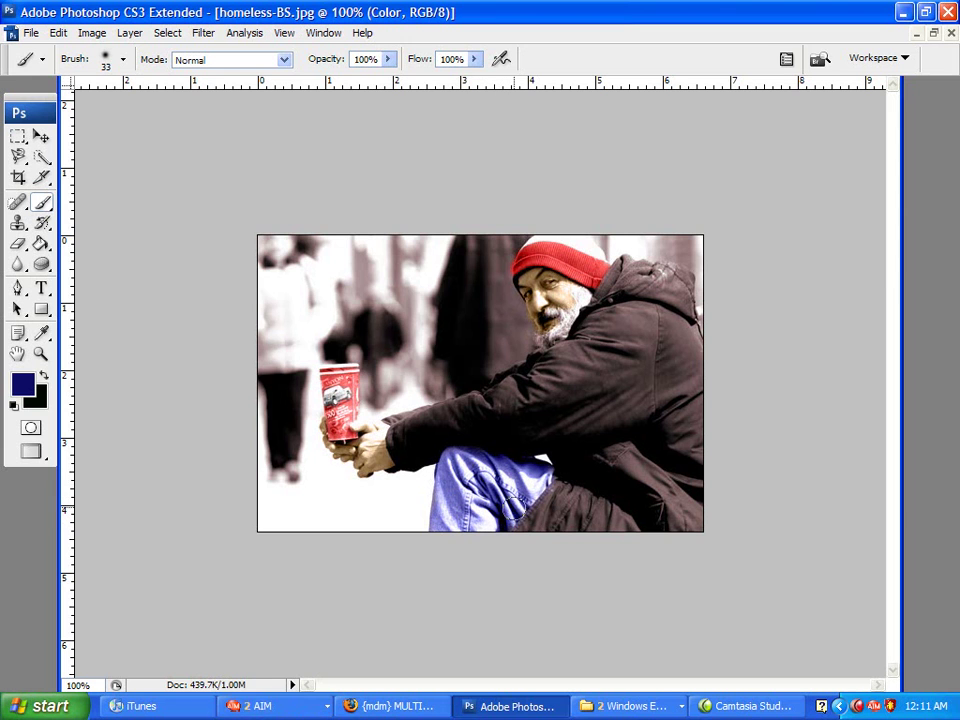
Change the painting colour to a darker navy, 0e0e40
left_click(32, 390)
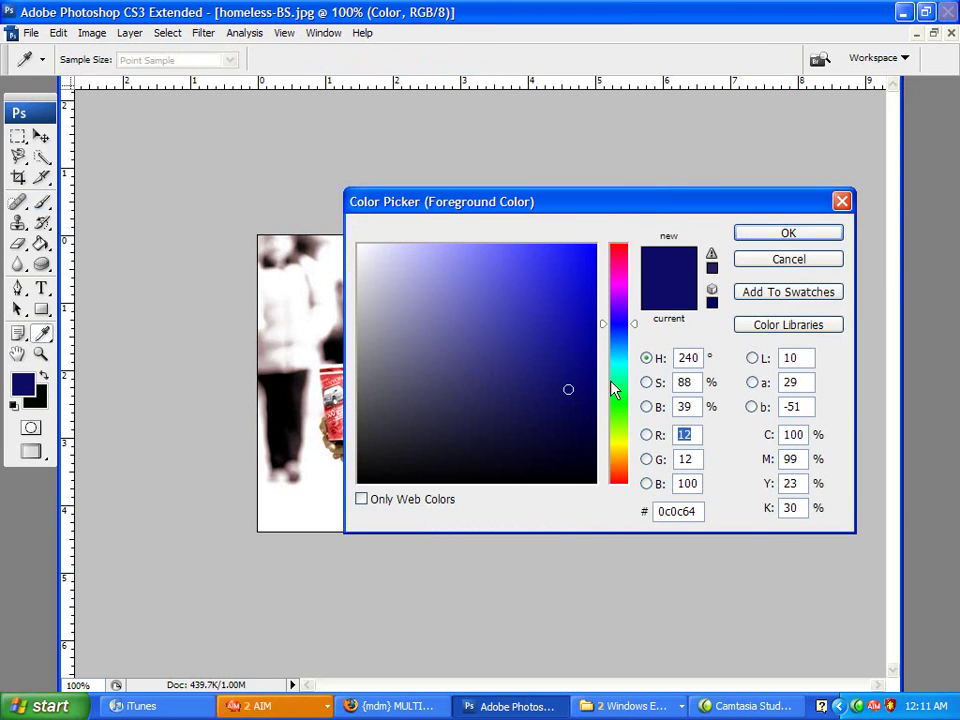
left_click(548, 414)
left_click(542, 421)
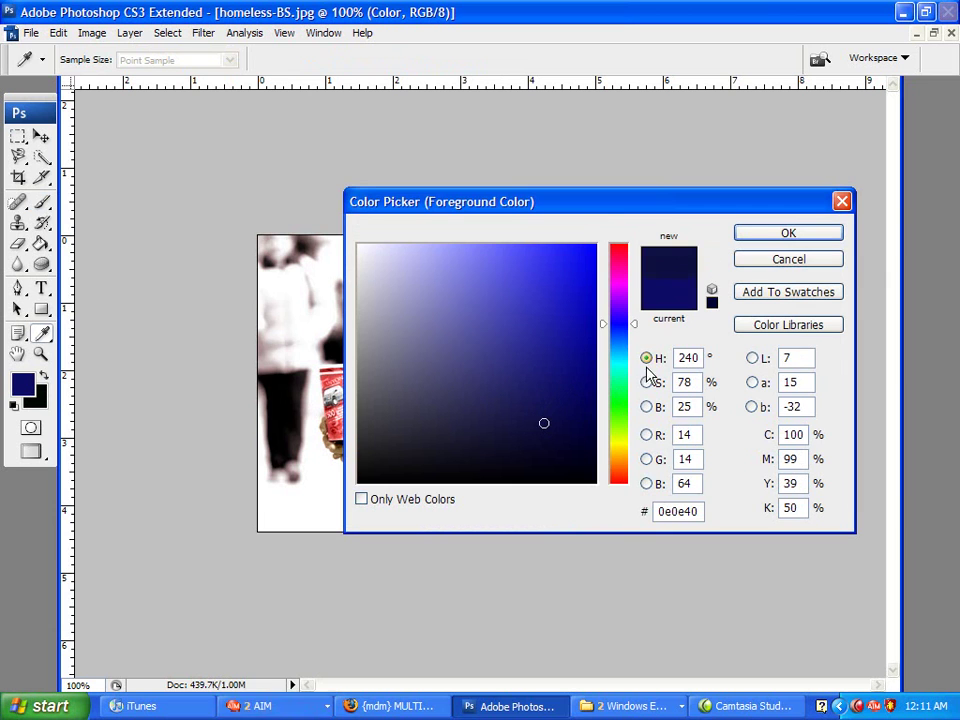
left_click(768, 238)
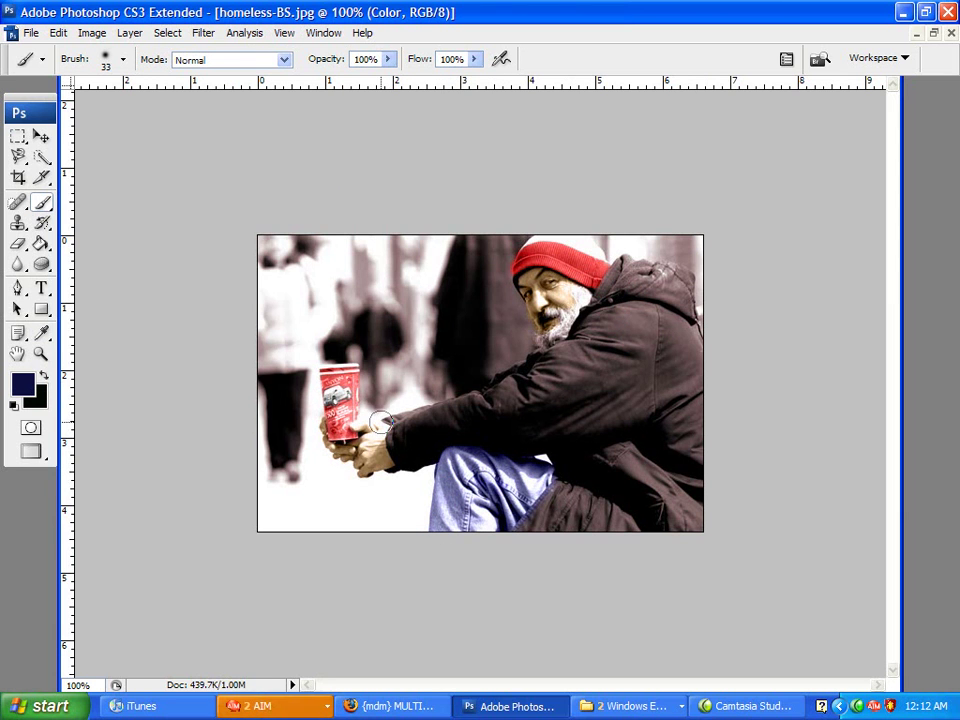
Set the painting colour to a muted dark green, 222b21
left_click(22, 384)
mouse_move(634, 354)
left_mouse_down()
mouse_move(620, 356)
mouse_move(620, 420)
mouse_move(622, 403)
mouse_move(555, 446)
mouse_move(478, 437)
left_mouse_up()
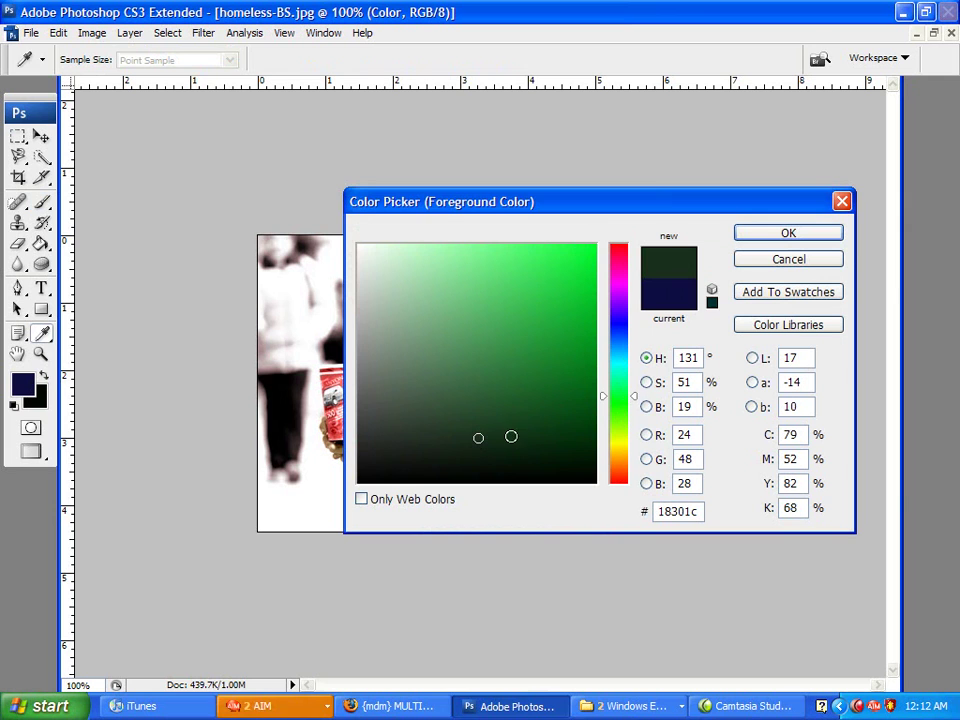
left_click(631, 385)
left_click_drag(631, 390, 636, 407)
left_click(442, 449)
left_click_drag(442, 449, 409, 444)
left_click(815, 233)
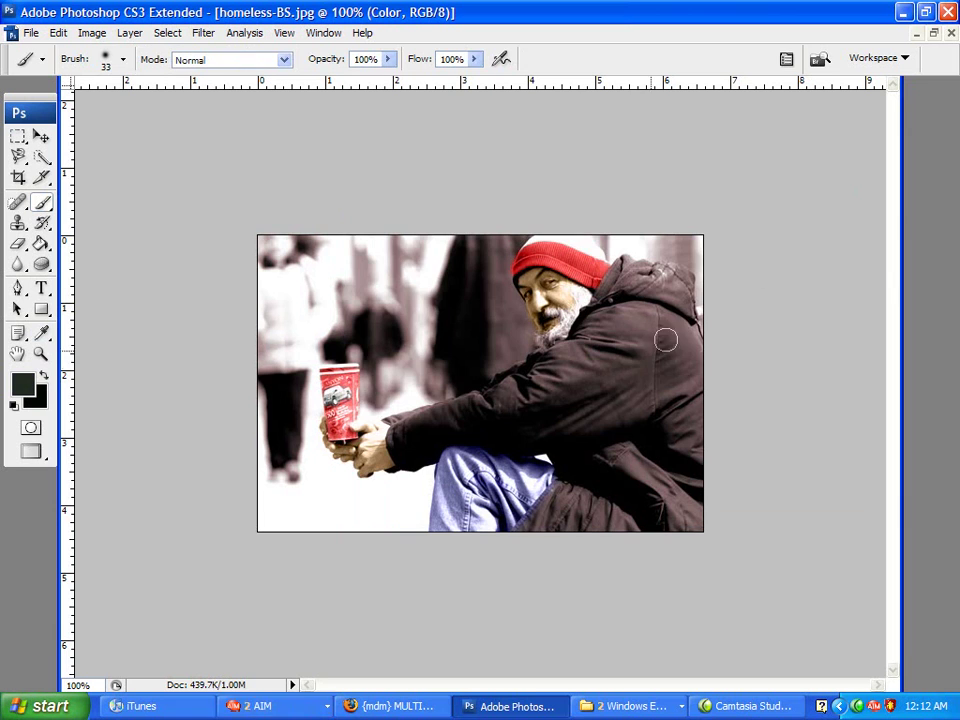
Paint the jacket and sleeves green, resizing the brush to 10 px, then 31 px
mouse_move(664, 336)
left_mouse_down()
mouse_move(633, 367)
mouse_move(633, 355)
mouse_move(655, 366)
mouse_move(665, 410)
left_mouse_up()
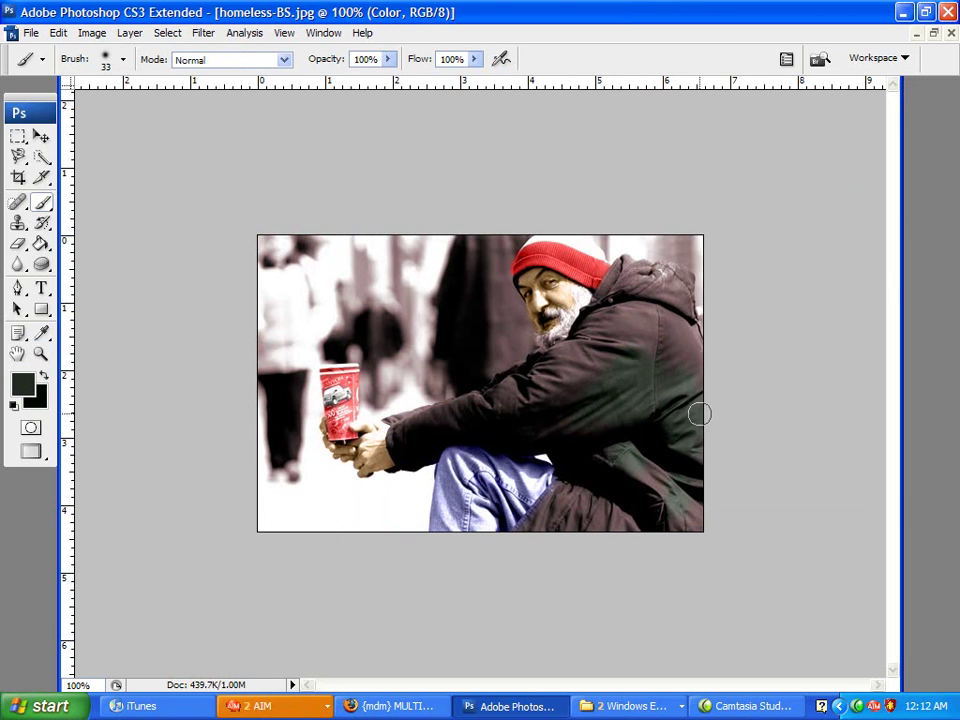
mouse_move(608, 492)
left_mouse_down()
mouse_move(590, 505)
mouse_move(650, 500)
mouse_move(610, 515)
mouse_move(632, 496)
left_mouse_up()
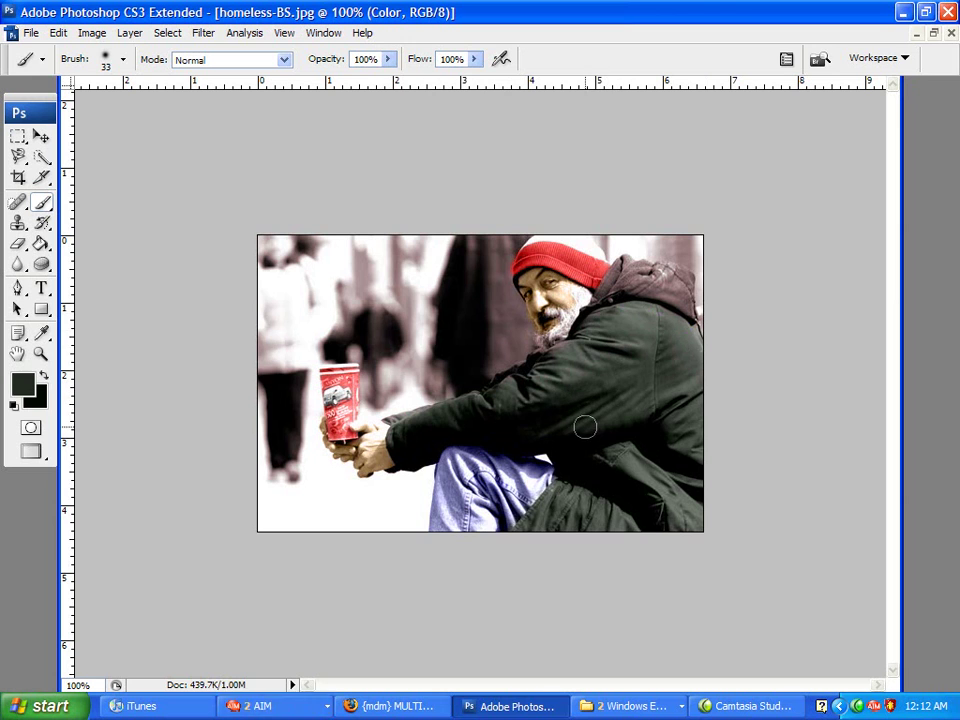
right_click(428, 430)
left_click_drag(470, 470, 447, 468)
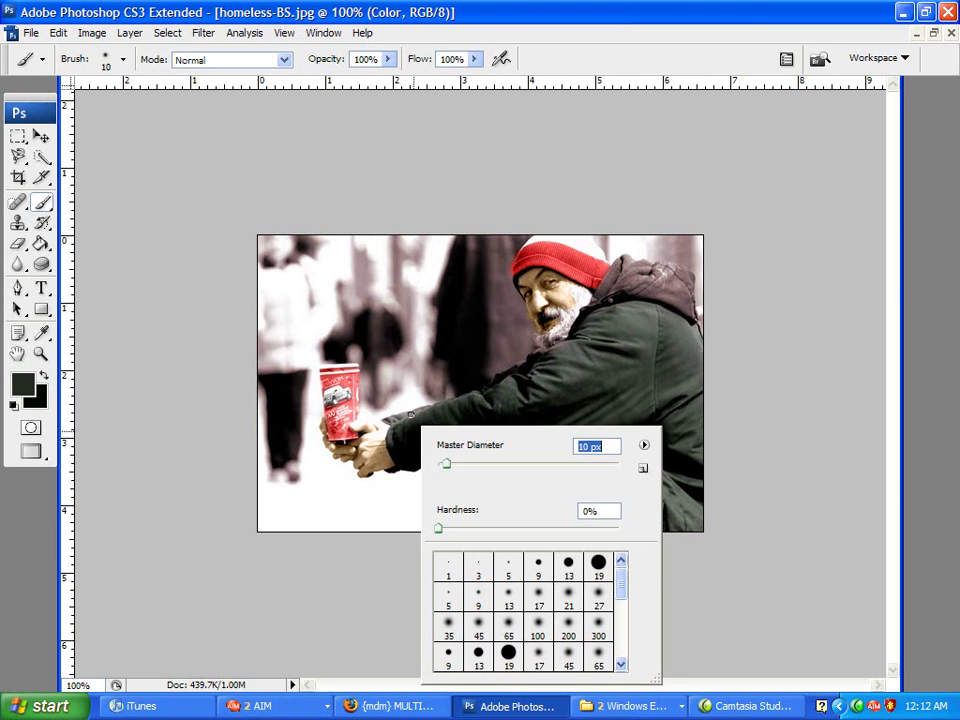
key("Return")
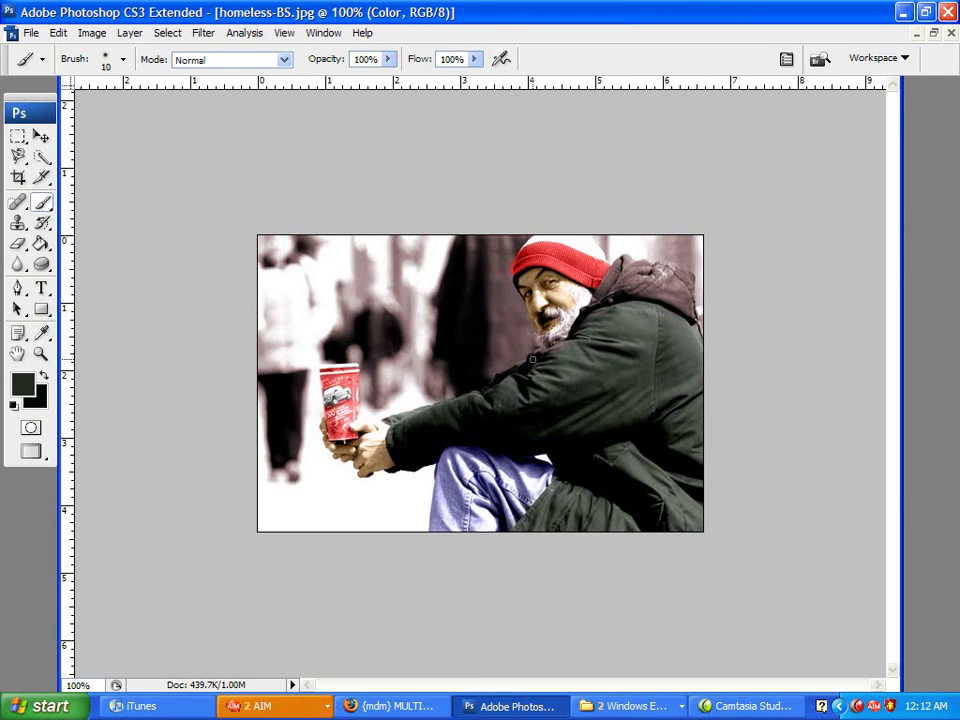
right_click(450, 416)
left_click_drag(490, 458, 495, 450)
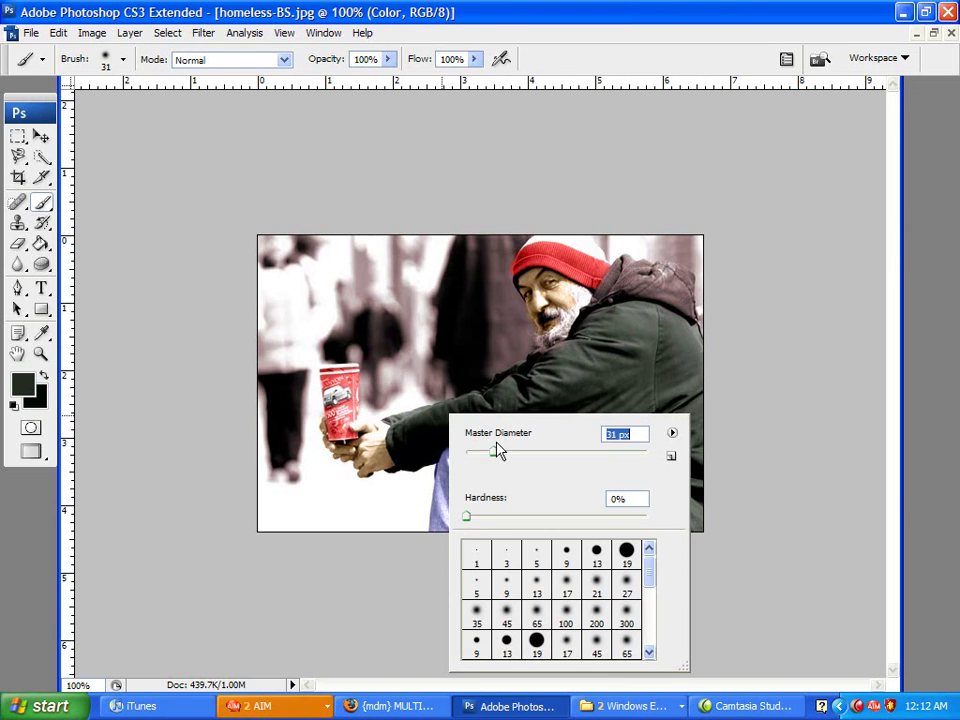
key("Return")
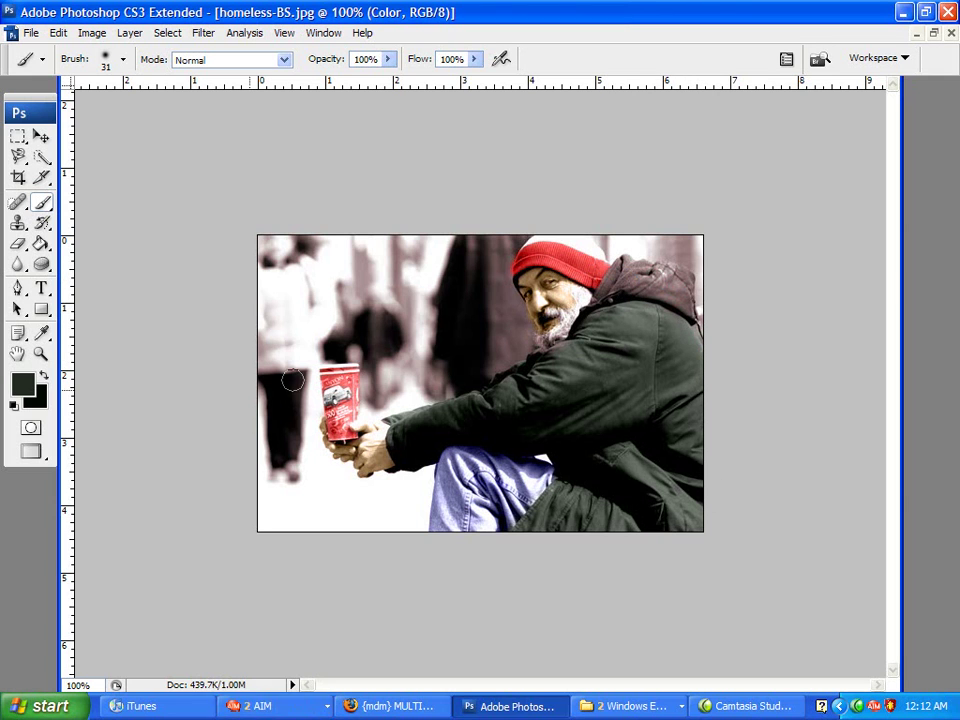
Set the painting colour back to pure black (000000) for the hood
left_click(28, 378)
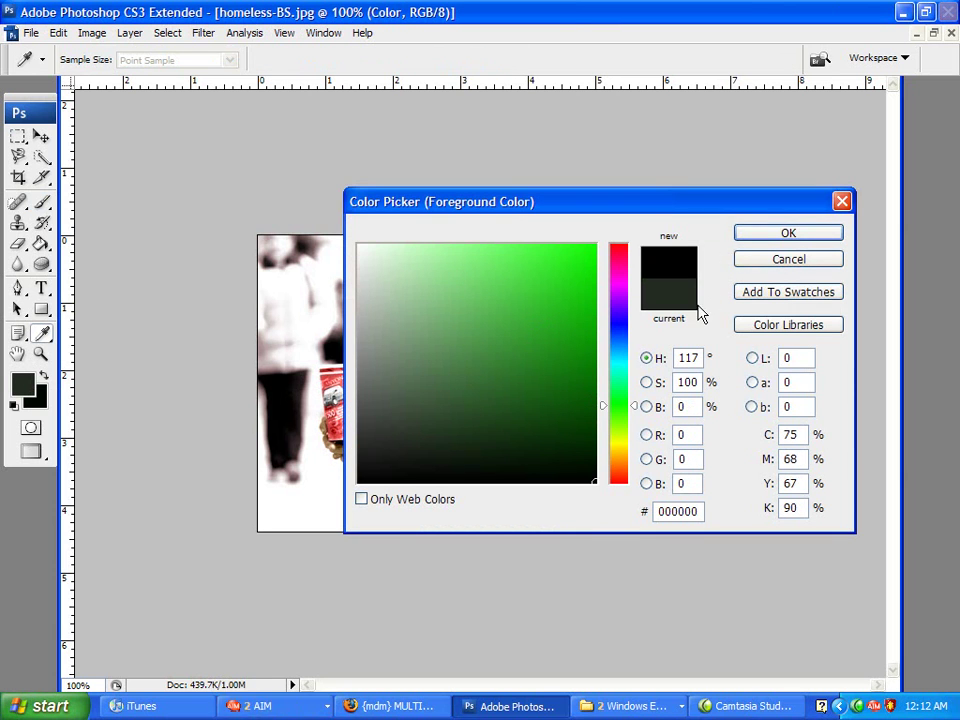
left_click(761, 241)
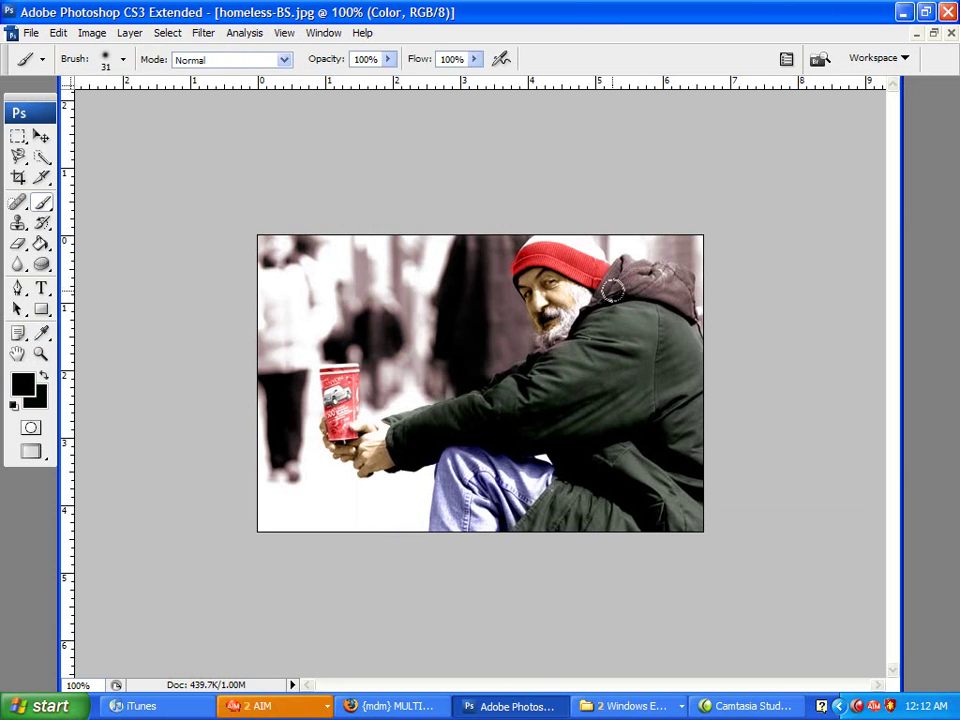